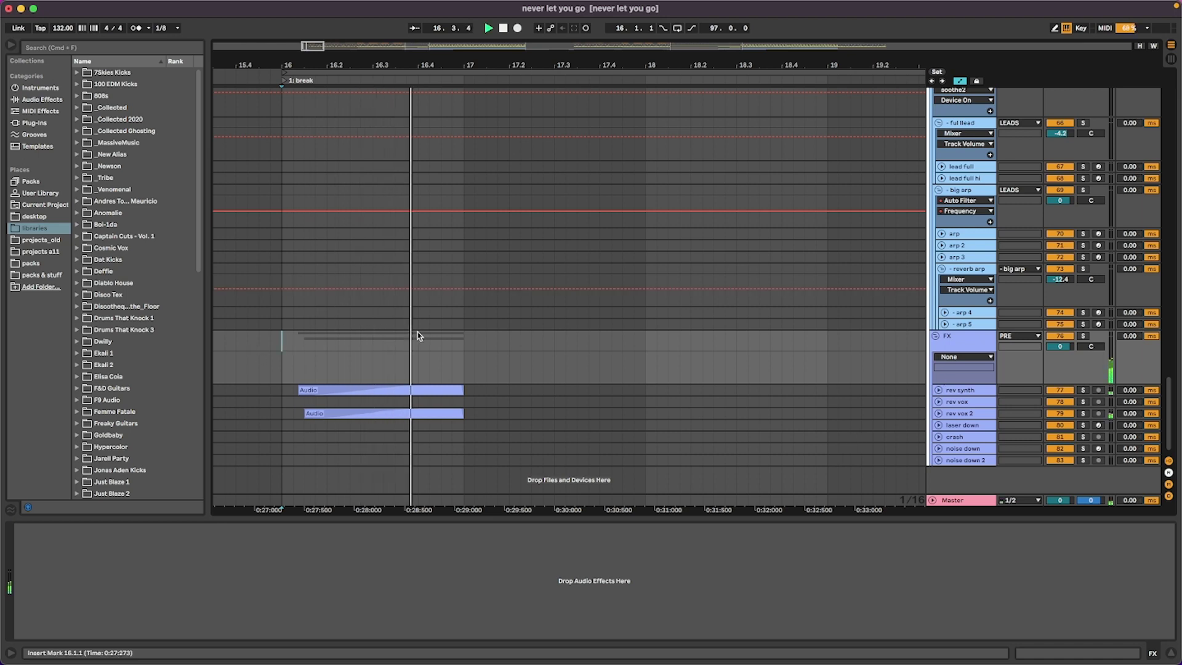
- Unfold the vox track and play its SDT_Gratitude vocal phrase leading into bar 17 in solo
click(412, 390)
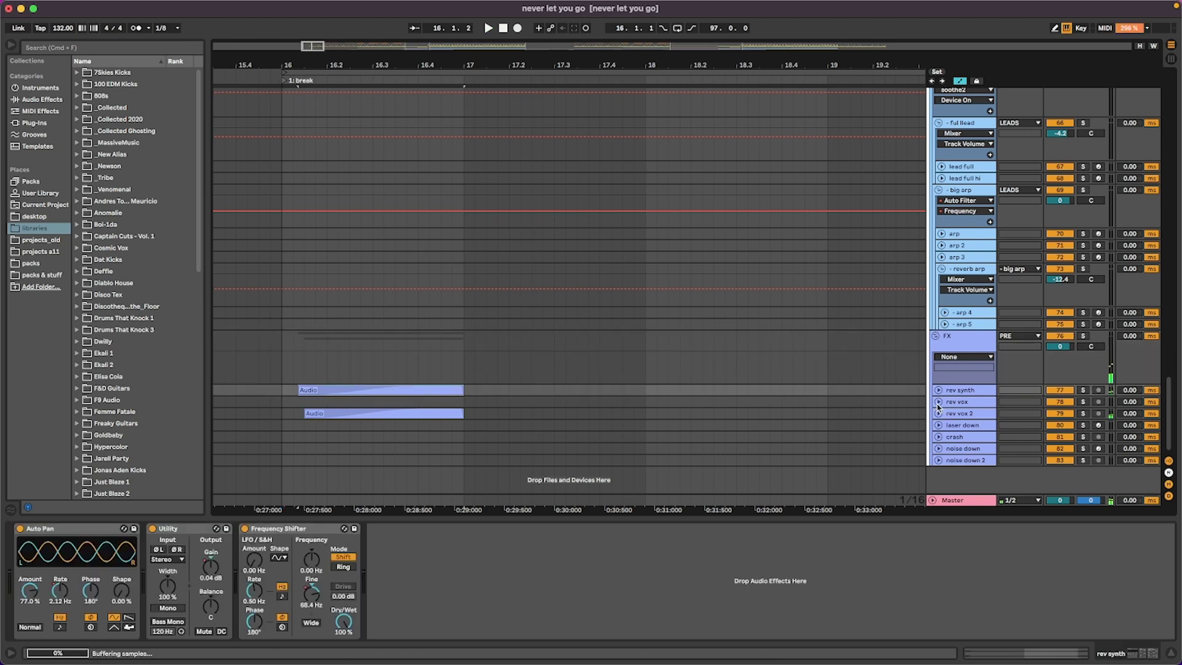
scroll(610, 347, up, 20)
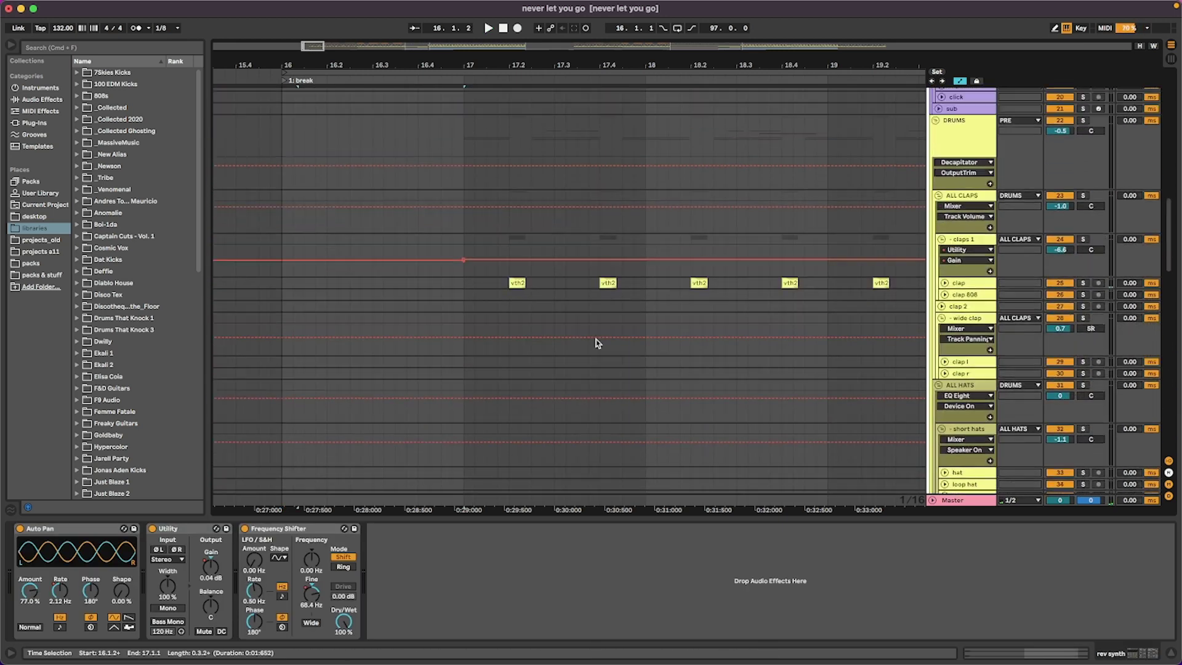
scroll(593, 343, up, 10)
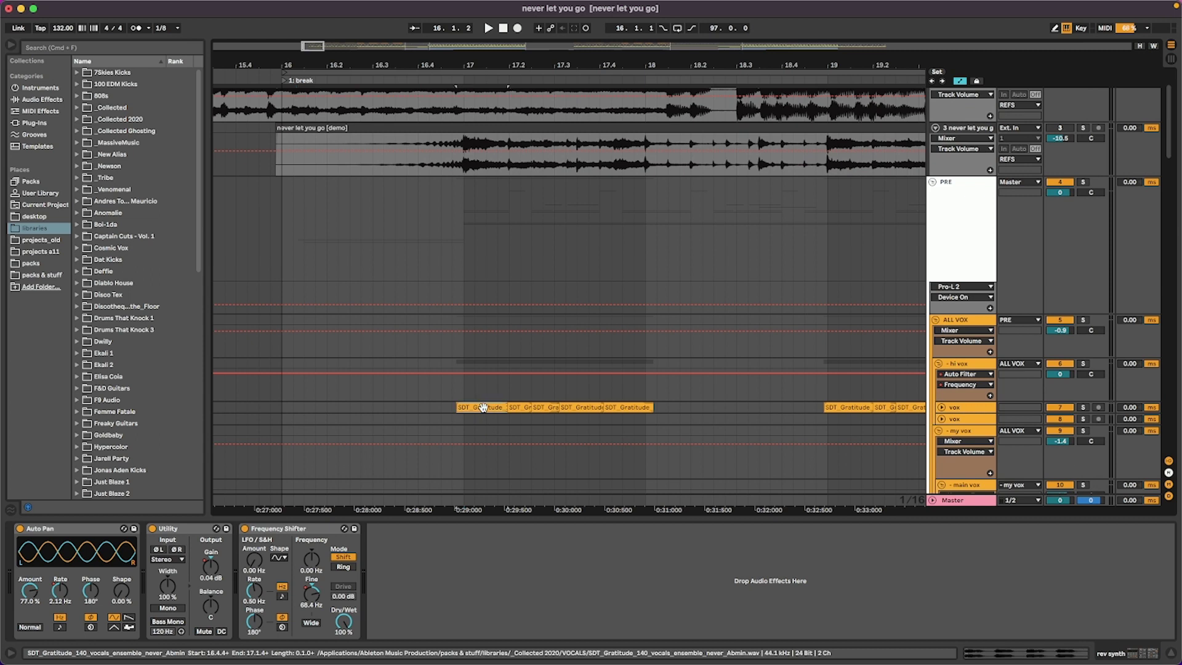
click(484, 407)
click(943, 407)
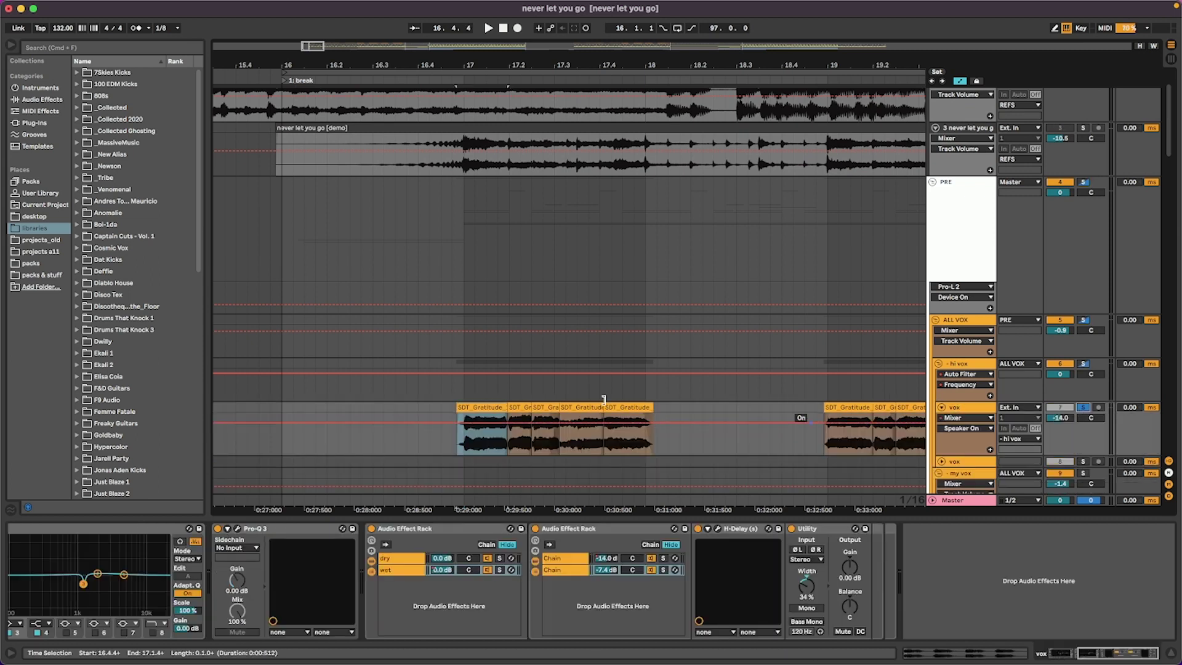
key(space)
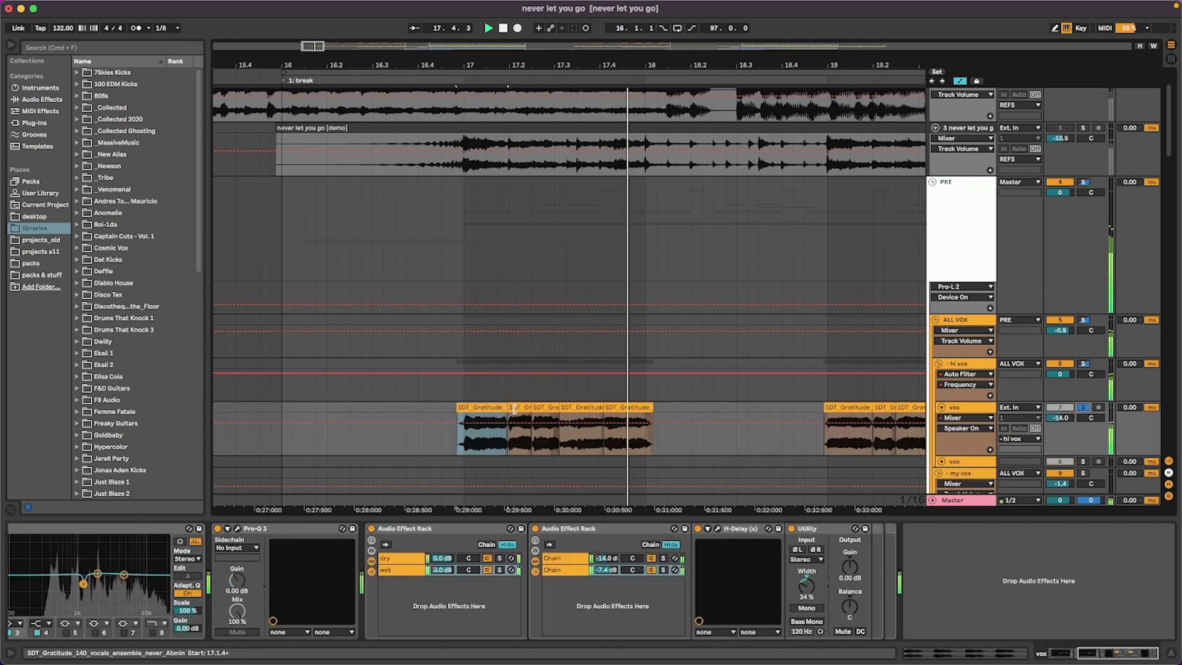
- Deactivate the remaining SDT_Gratitude clips after the first one in the bar 17 phrase, and play the first clip alone
drag(508, 431, 596, 429)
key(space)
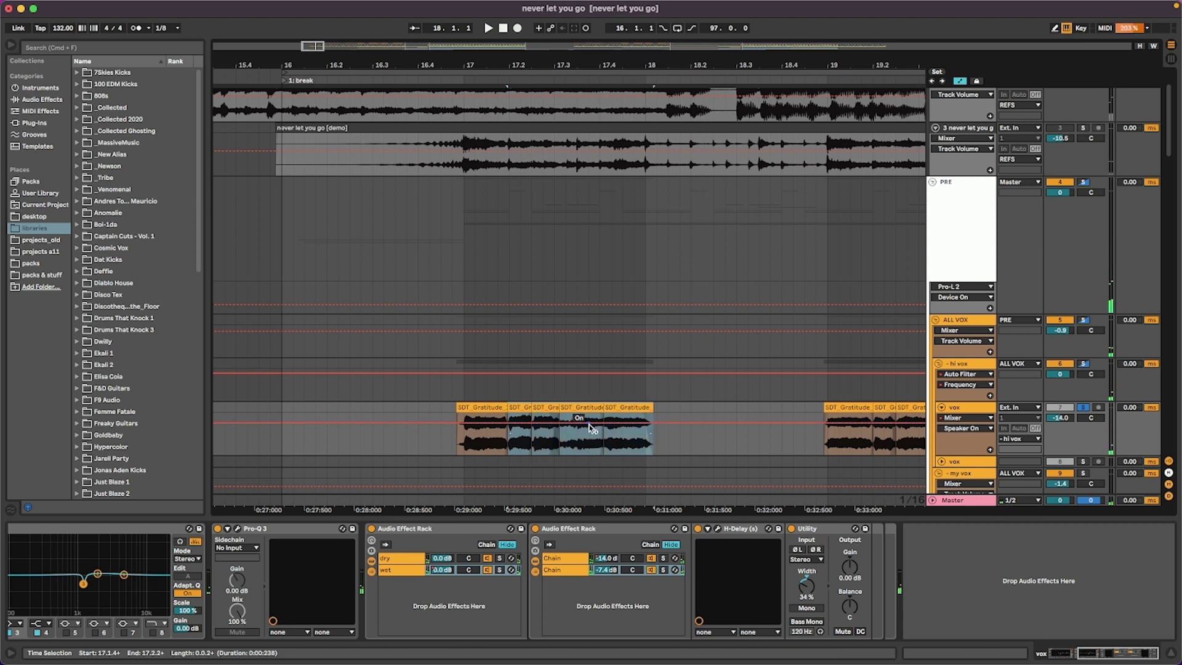
key(0)
click(486, 422)
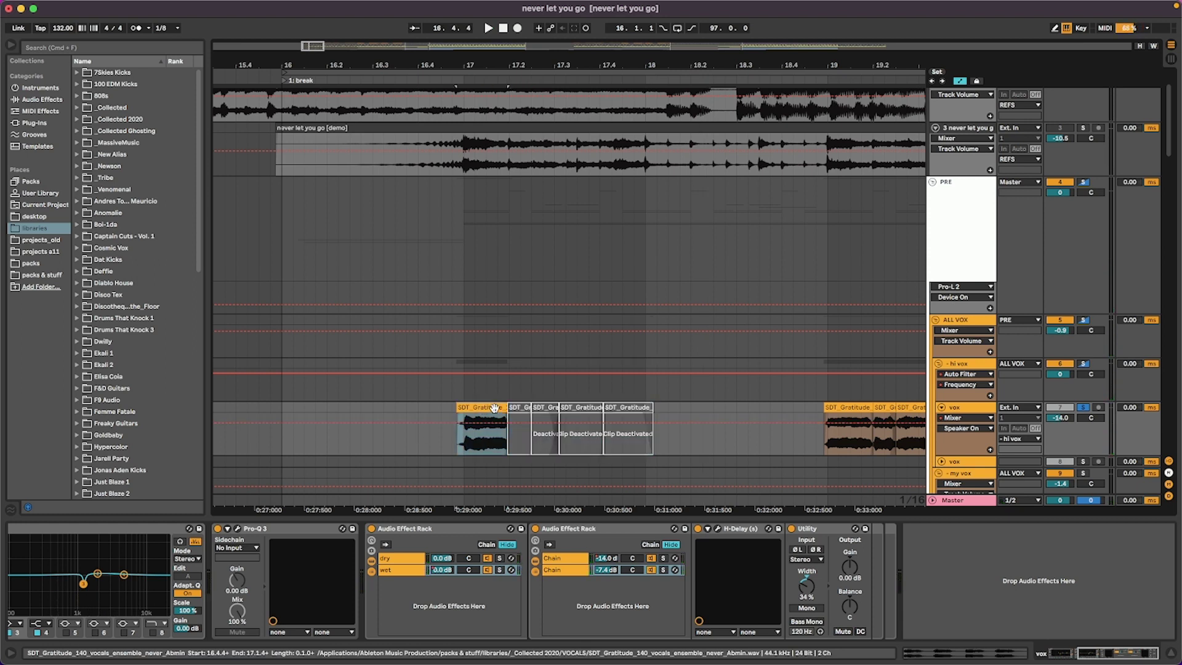
key(space)
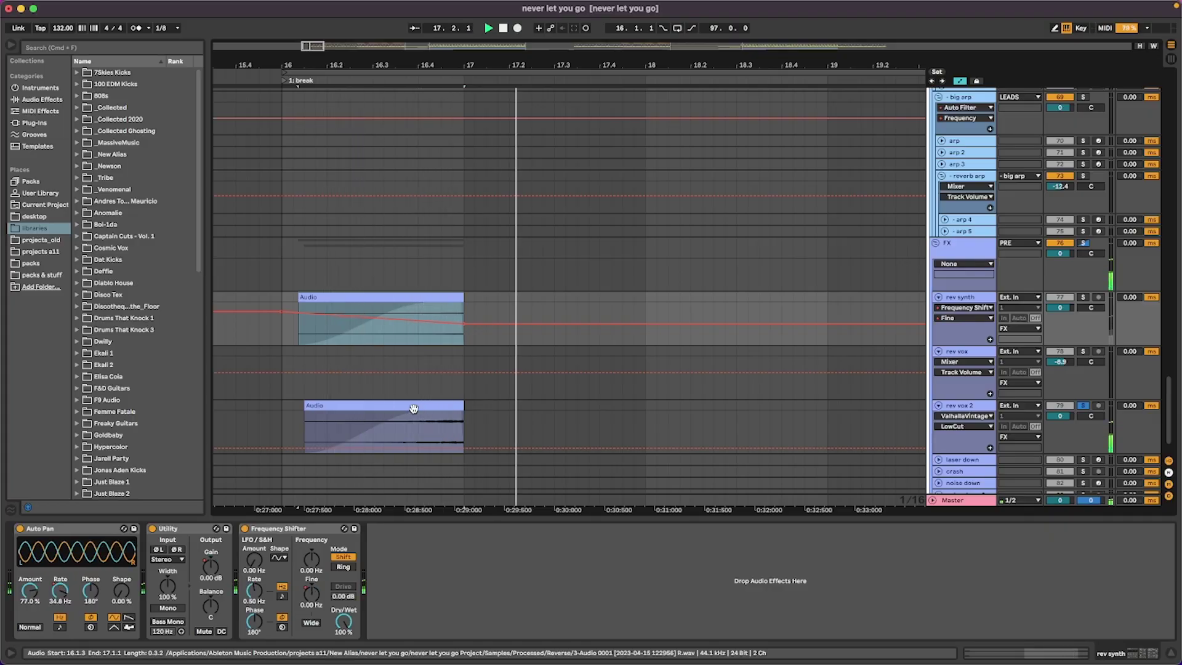
- Fold the rev vox and rev synth tracks in the FX group
click(939, 352)
click(938, 297)
scroll(652, 317, up, 4)
scroll(652, 317, up, 10)
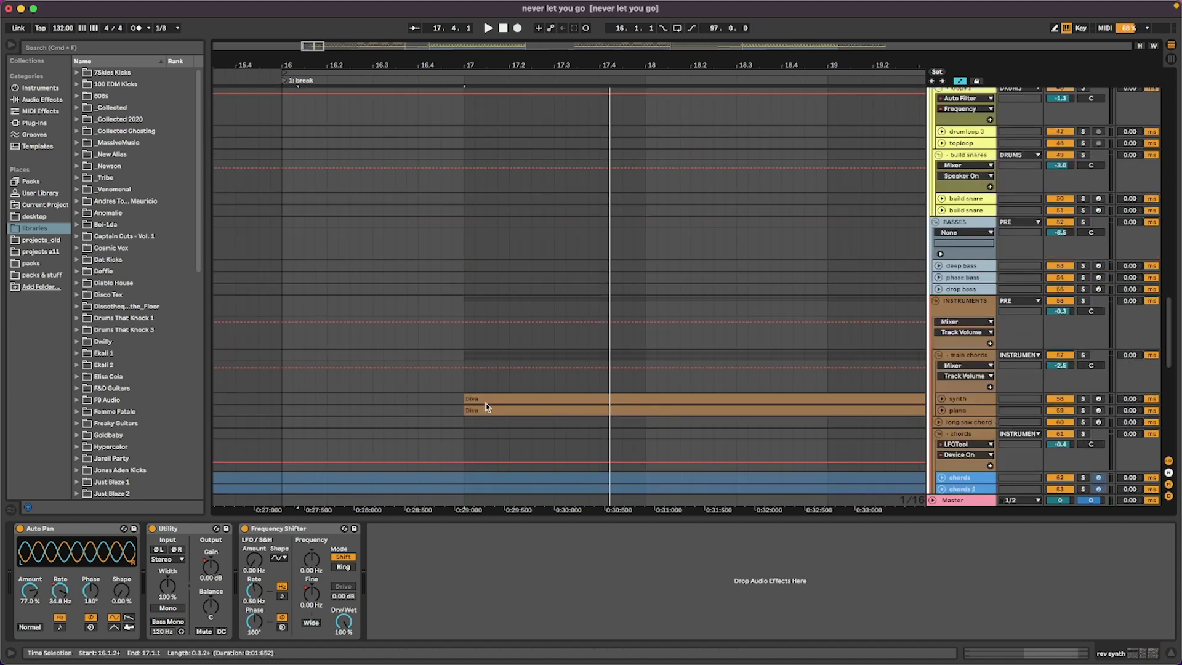
- Unfold the synth track and play its Diva clip from bar 17 with the main chords group soloed
click(486, 404)
click(942, 399)
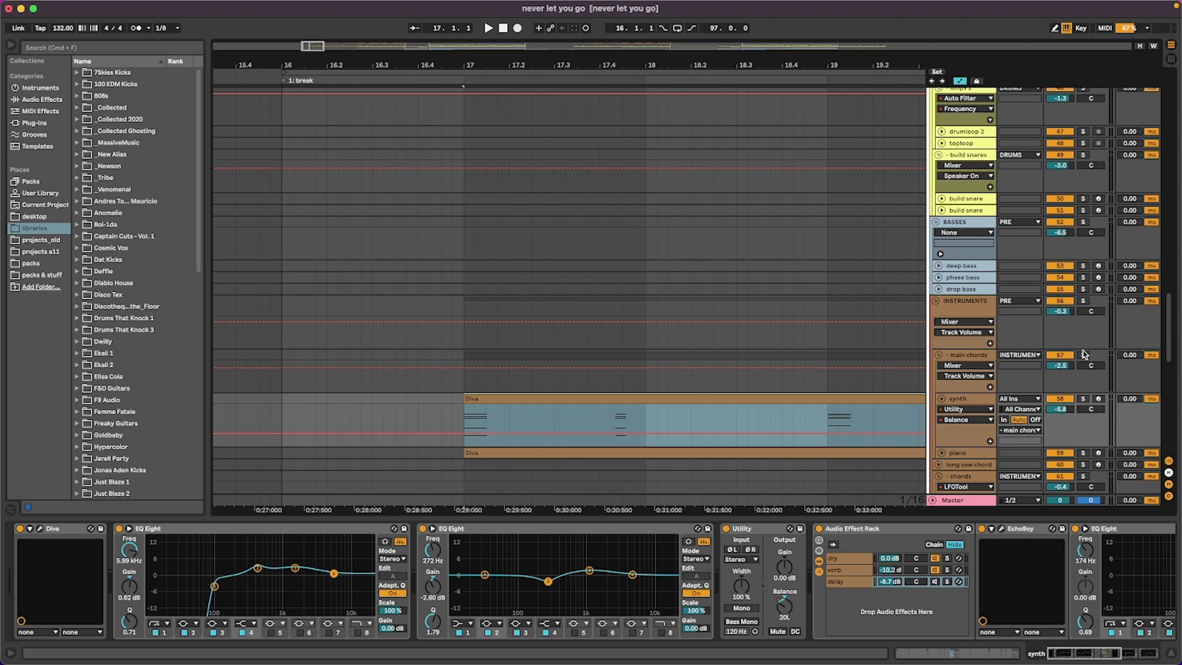
click(512, 390)
scroll(502, 384, down, 3)
click(483, 334)
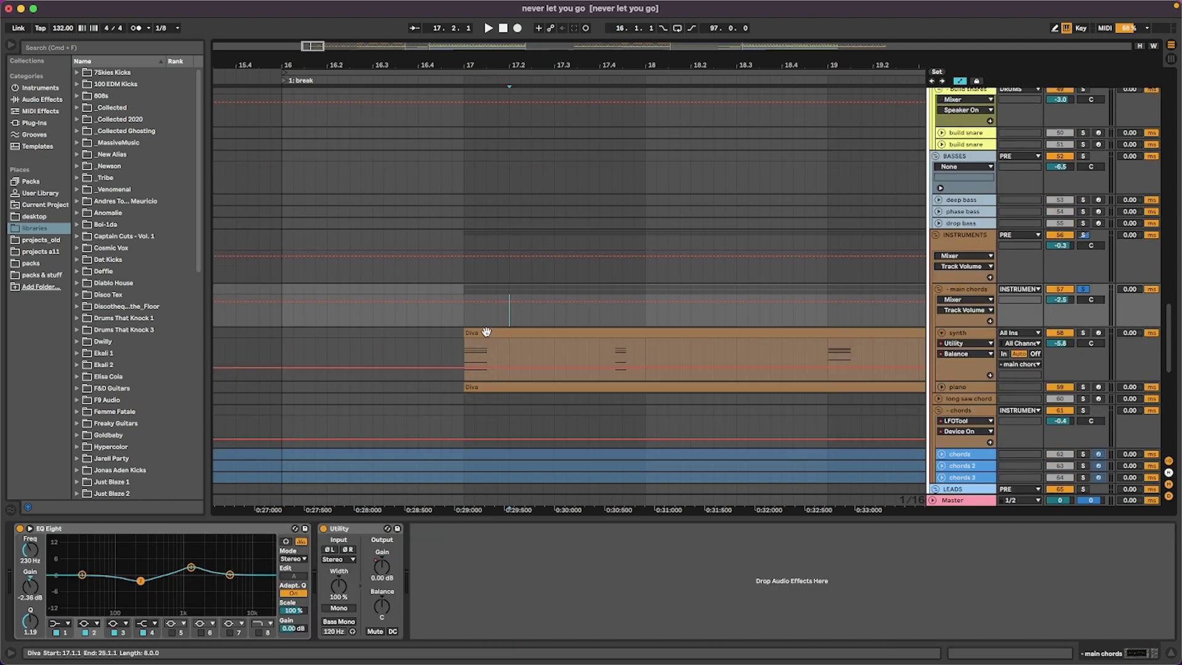
key(space)
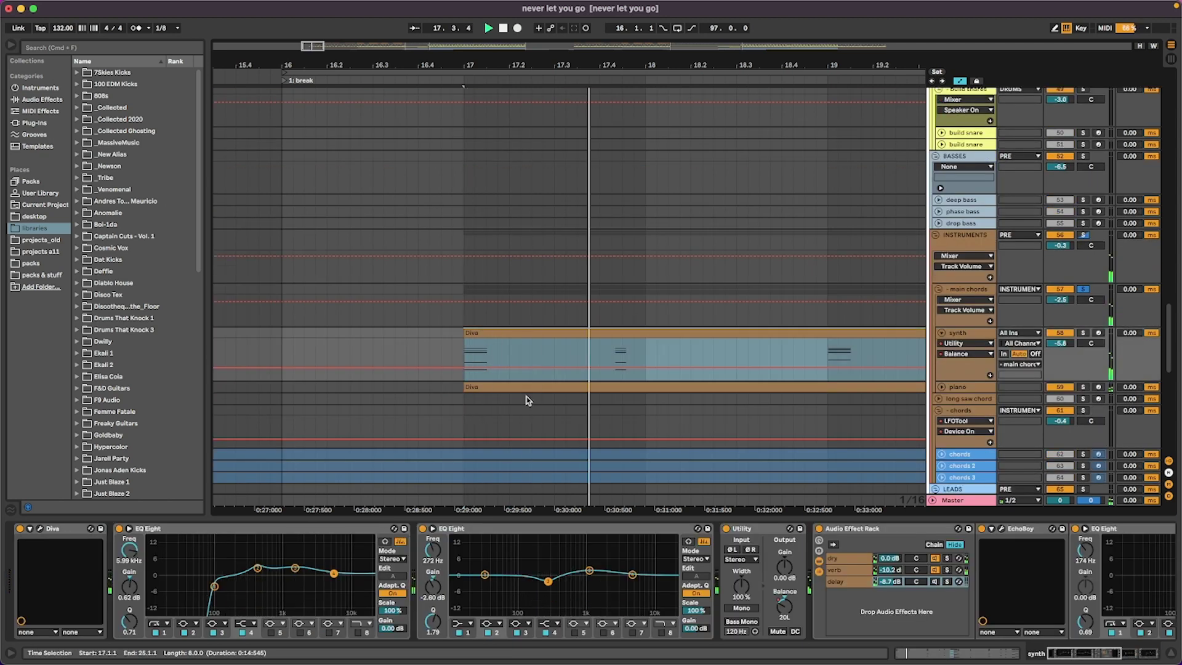
- Unfold the rev synth track and play its reversed audio clip before bar 17 in solo
scroll(523, 406, down, 10)
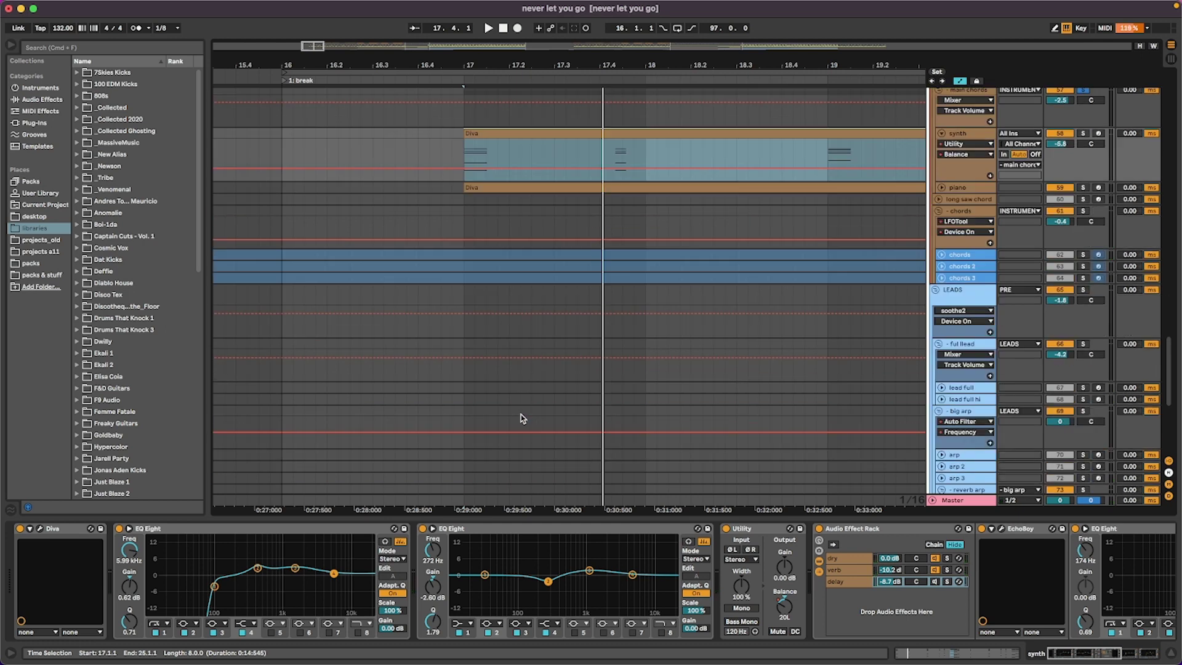
click(380, 349)
key(space)
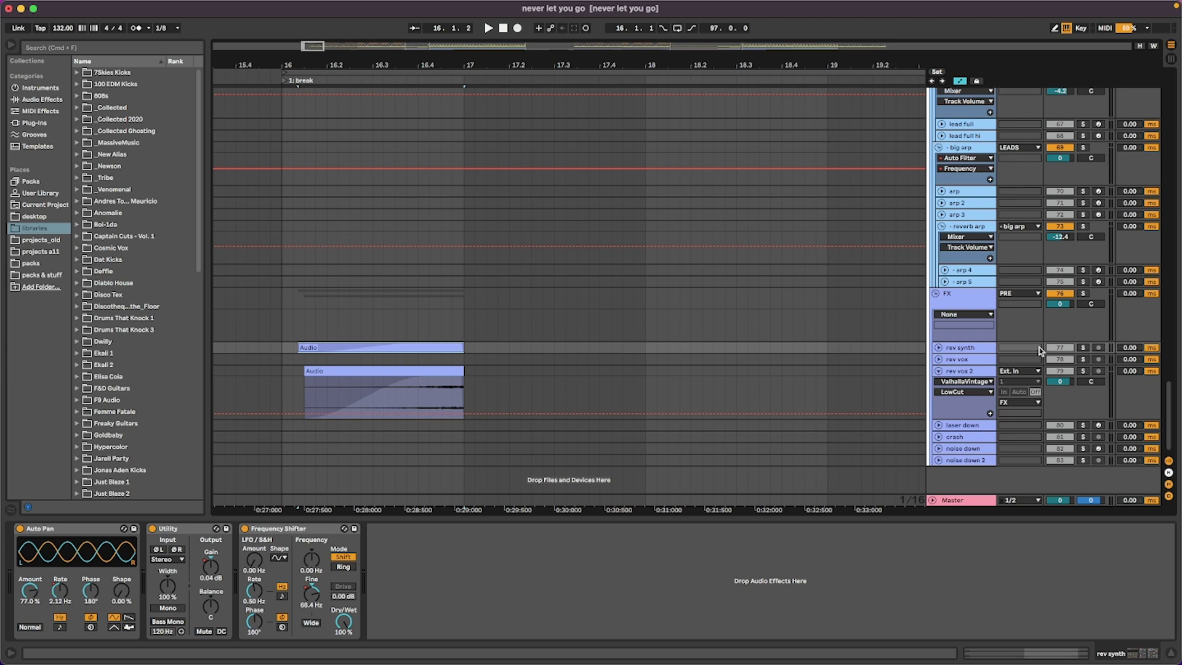
click(938, 348)
key(space)
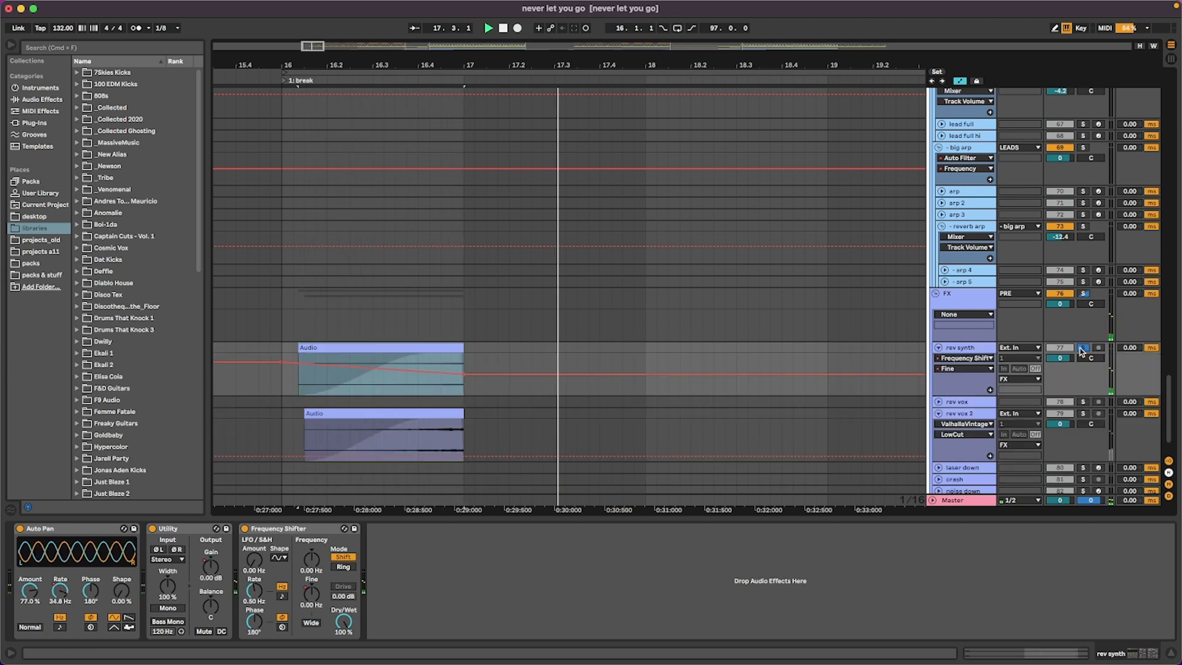
- Select the rev synth Auto Pan device and play the reversed effects into the break with the full mix
click(50, 533)
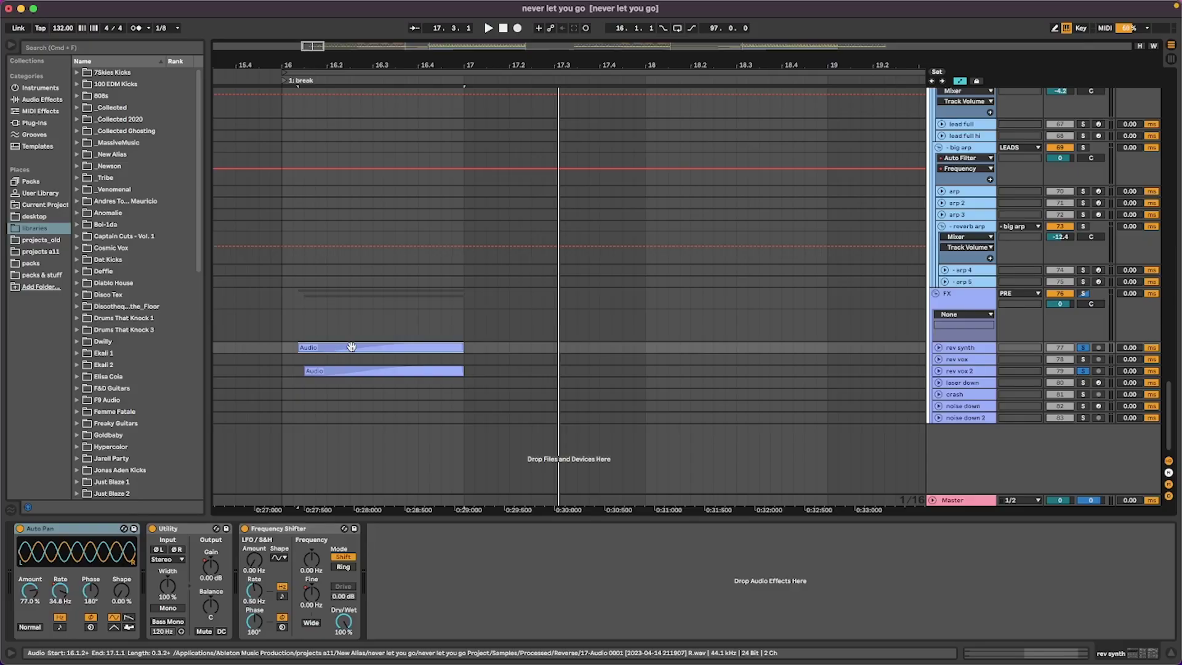
key(space)
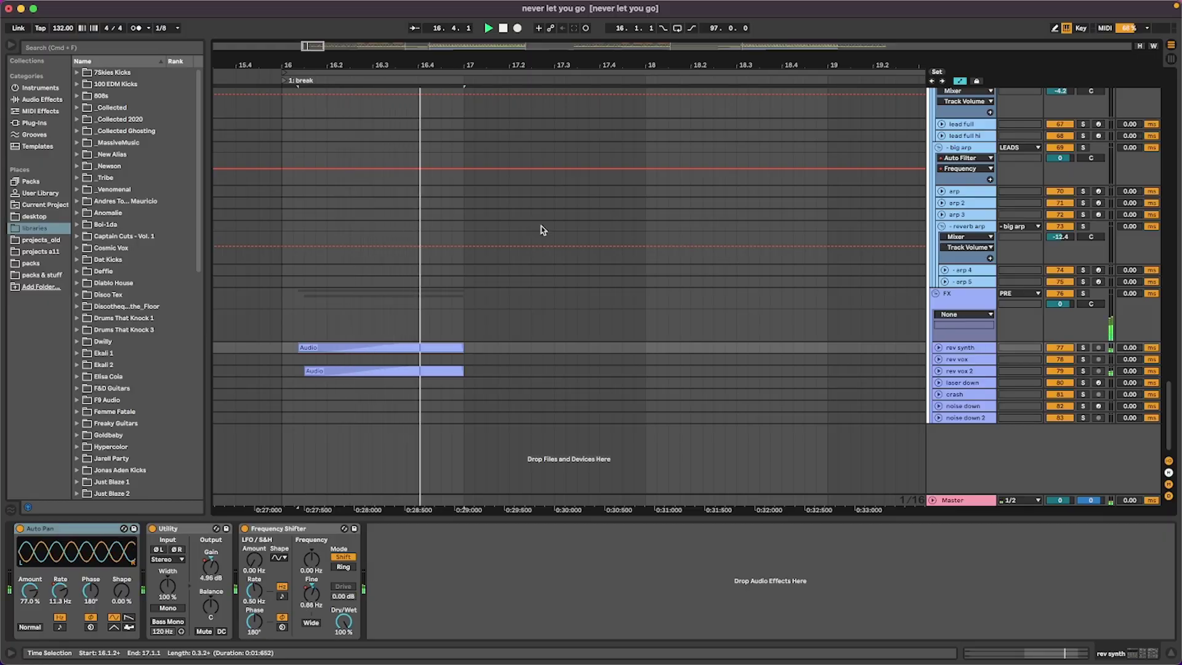
key(minus)
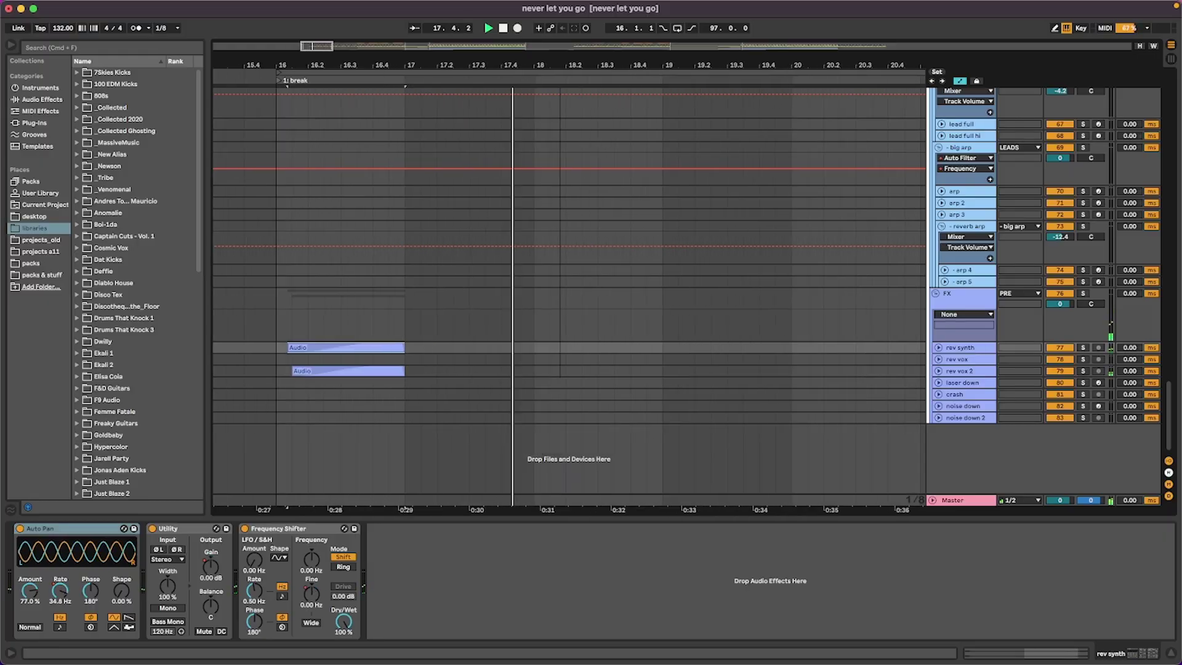
scroll(274, 383, up, 10)
drag(295, 73, 288, 49)
- Unfold the rev vox track and play its reversed vocal clip leading into bar 25 in solo
scroll(543, 368, down, 3)
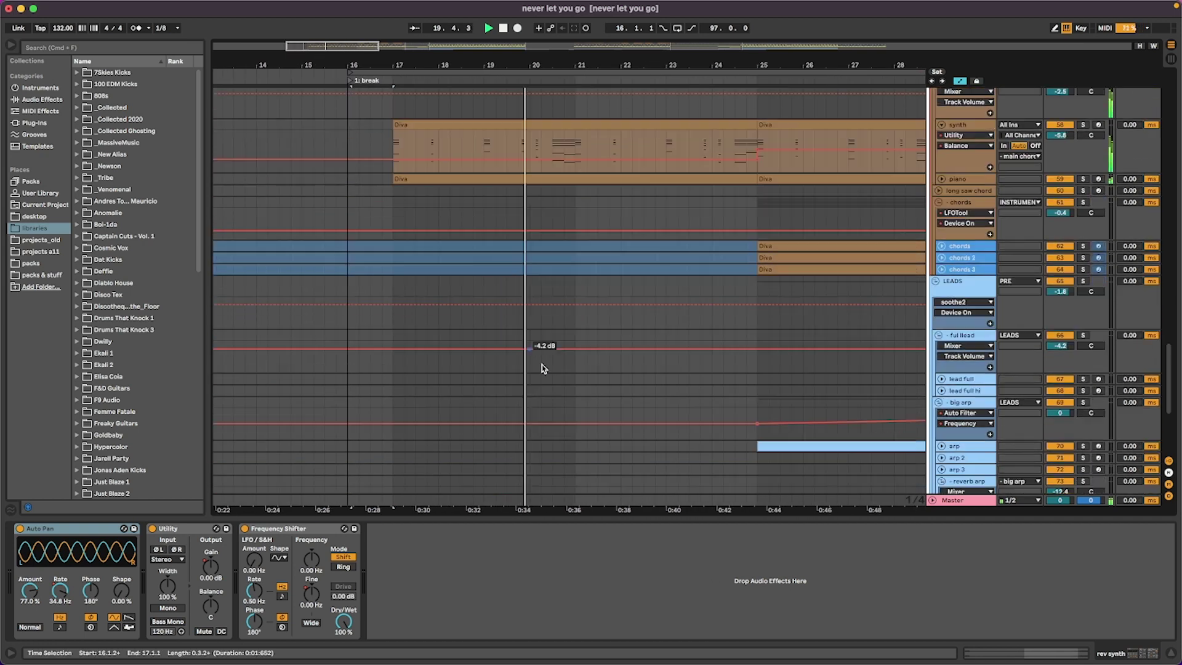
scroll(543, 367, down, 5)
click(717, 402)
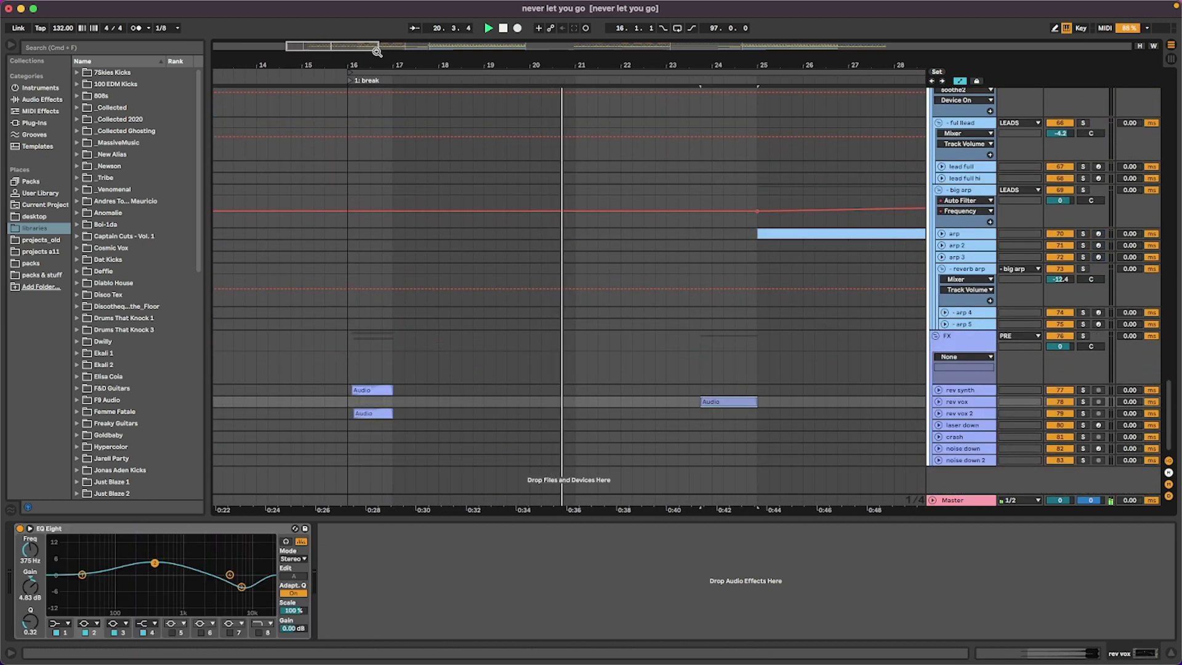
click(608, 402)
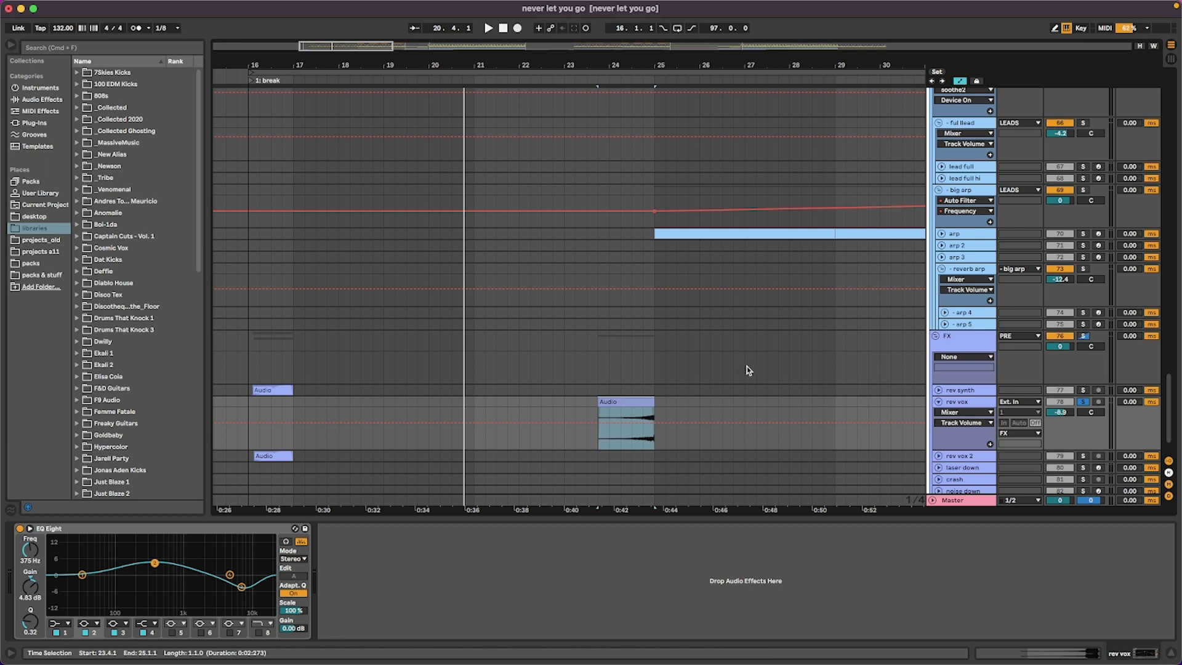
scroll(748, 370, up, 5)
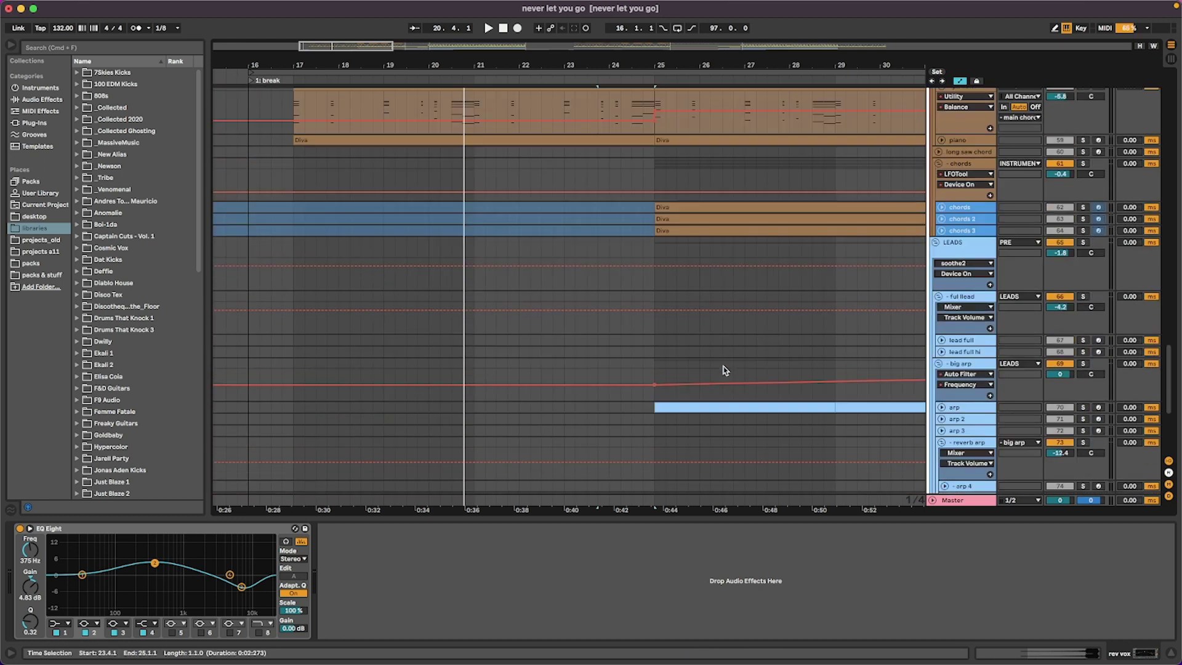
scroll(723, 367, down, 5)
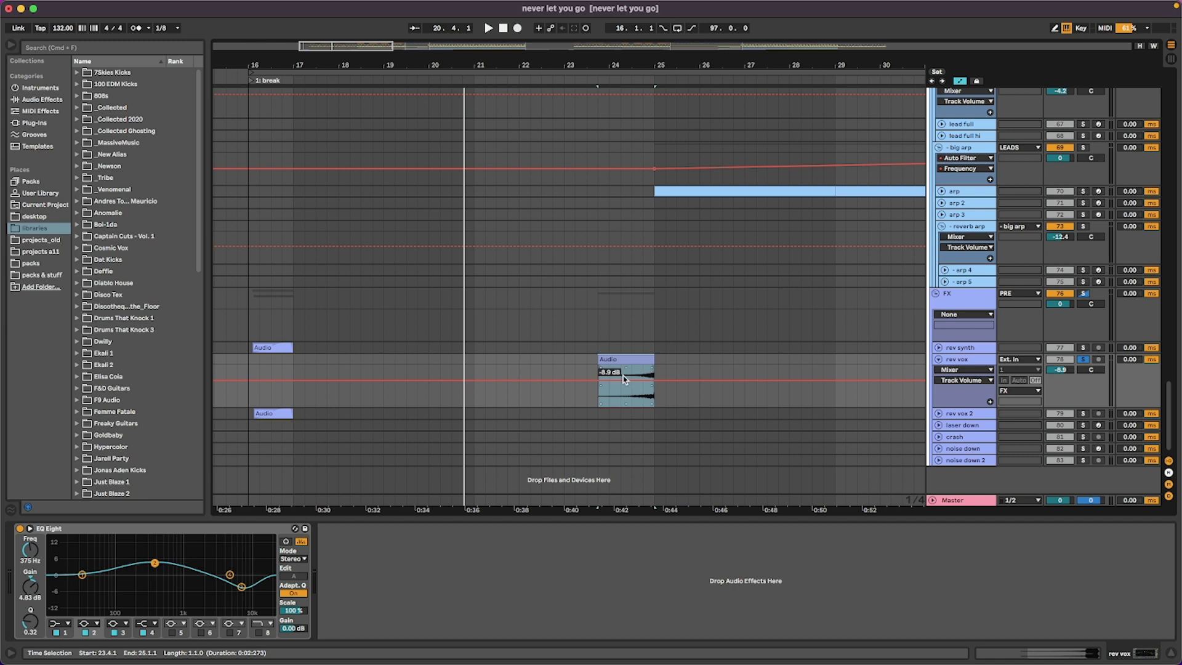
key(space)
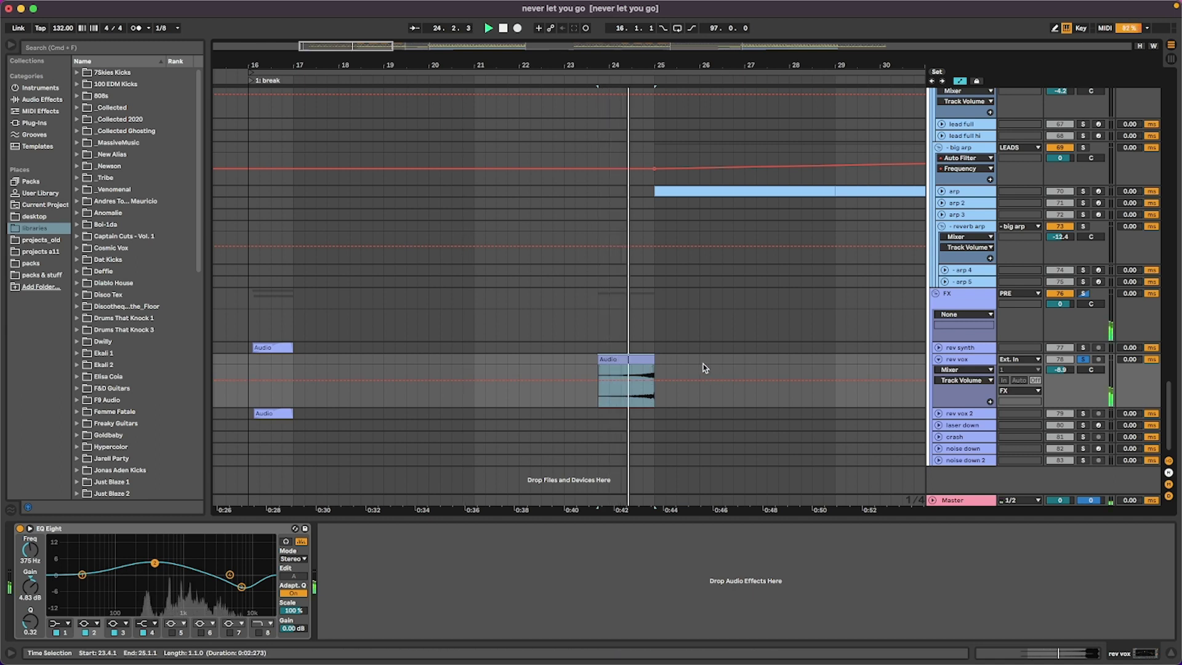
- Take rev vox out of solo, solo the my vox group instead, and play the vocals around bar 25
click(1082, 361)
scroll(1043, 311, up, 15)
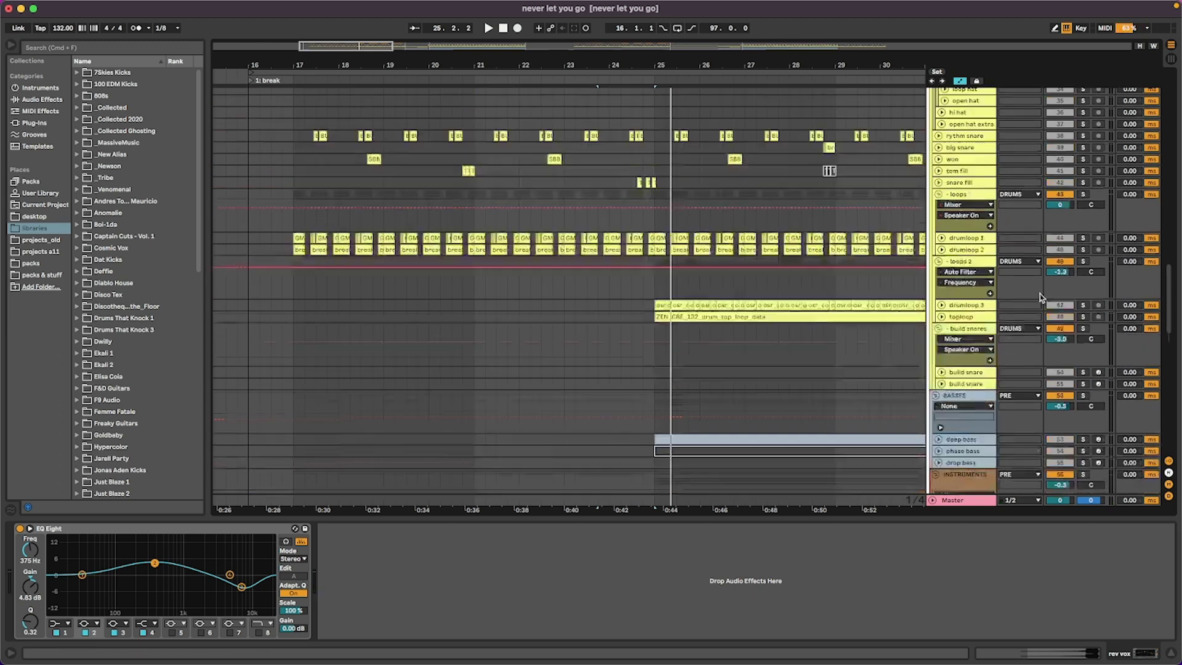
scroll(1040, 297, up, 15)
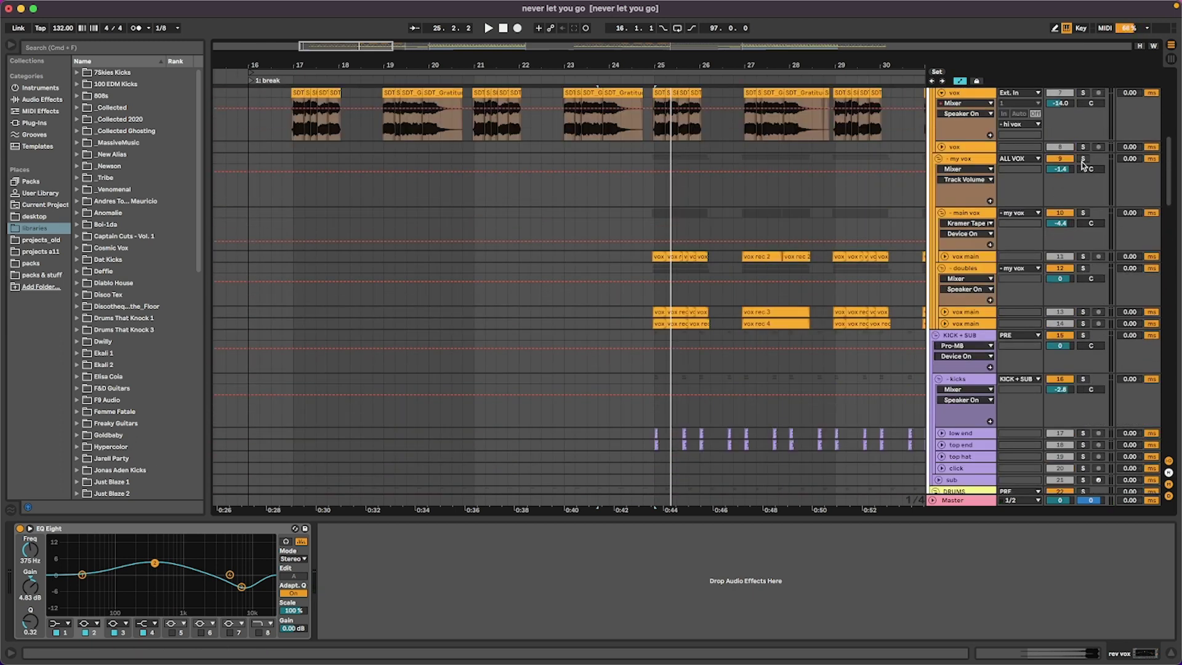
click(1083, 158)
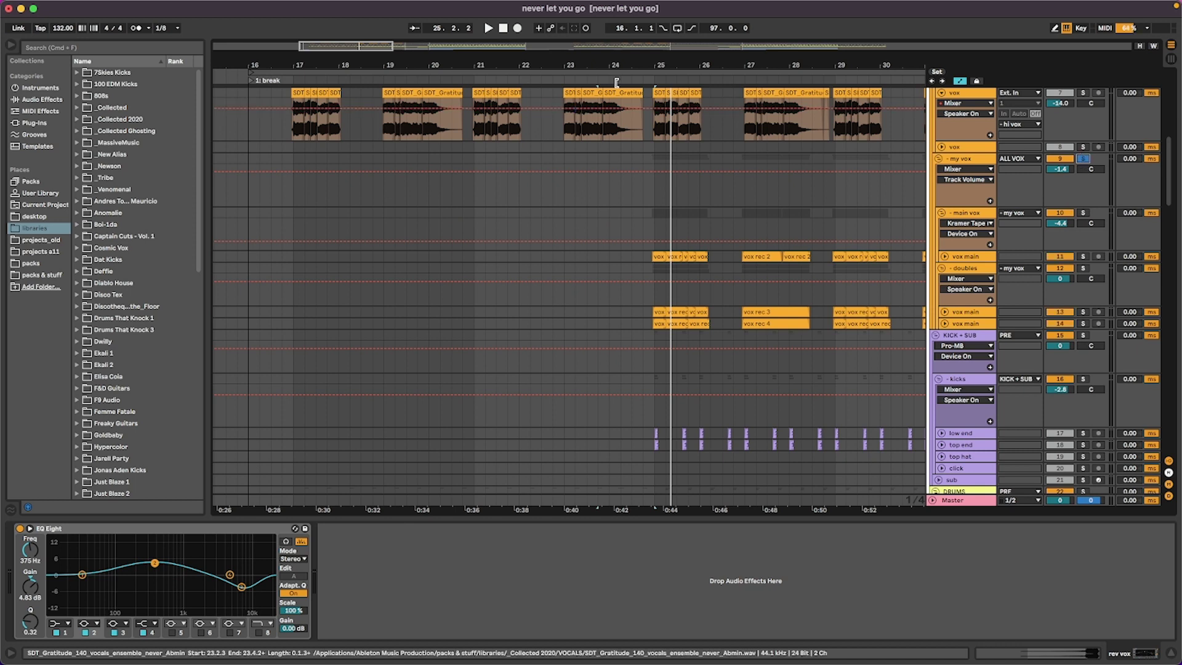
click(568, 80)
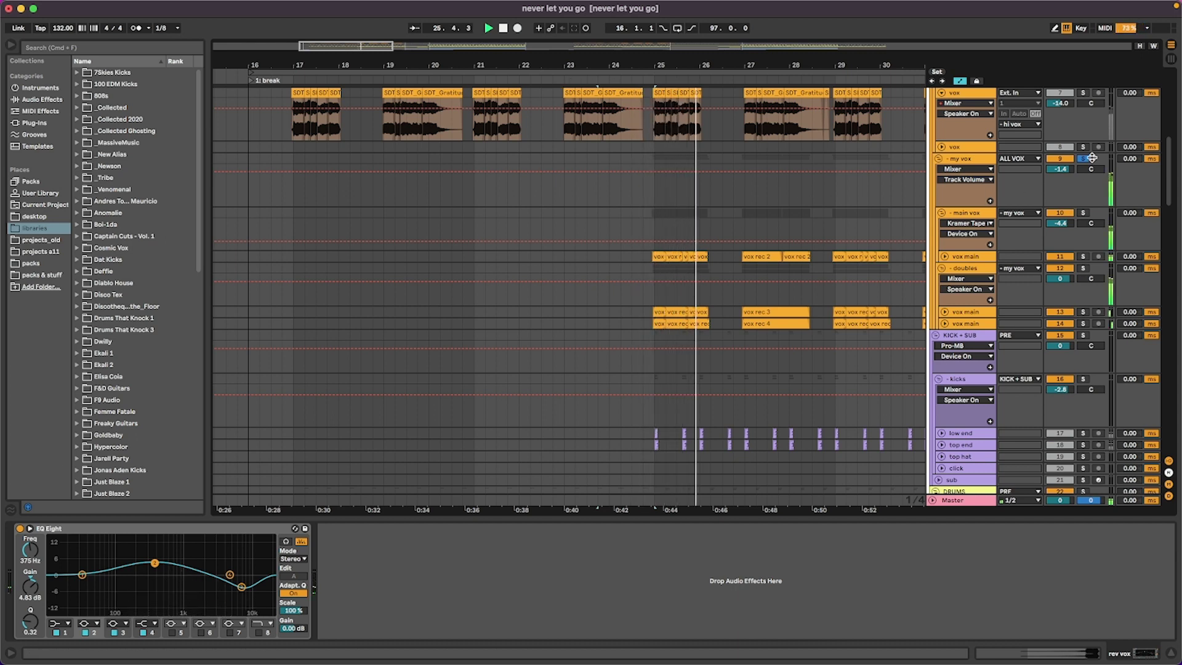
- Play the laser down clip through the build in solo, and fold its track
scroll(620, 418, down, 15)
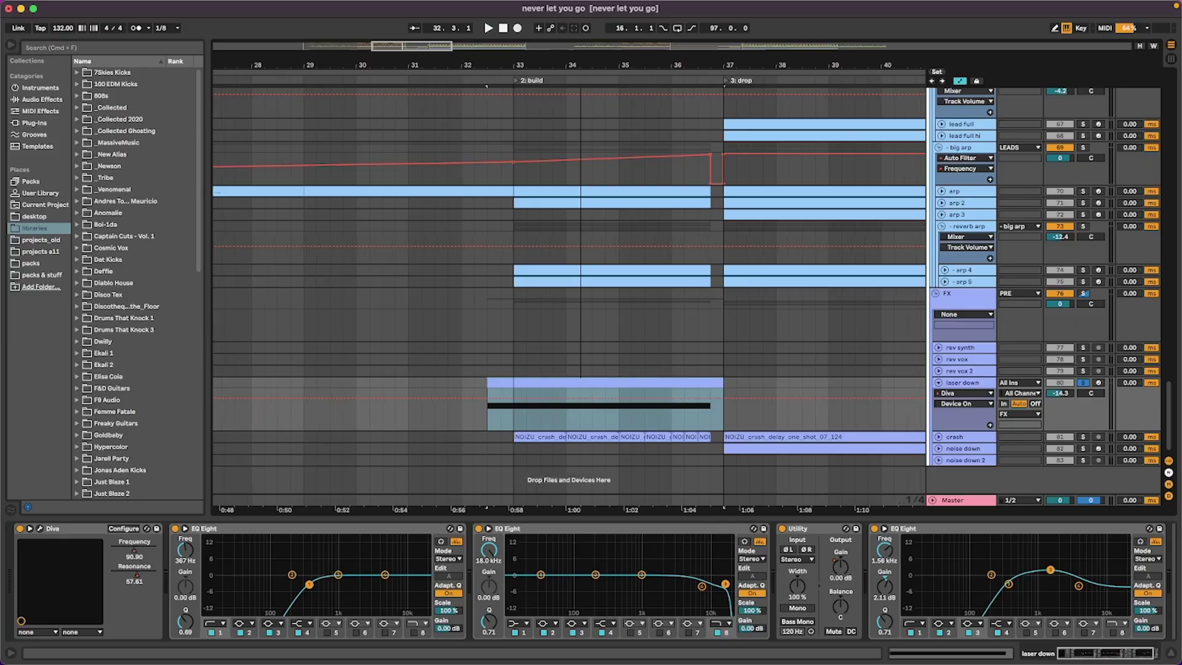
scroll(561, 471, right, 2)
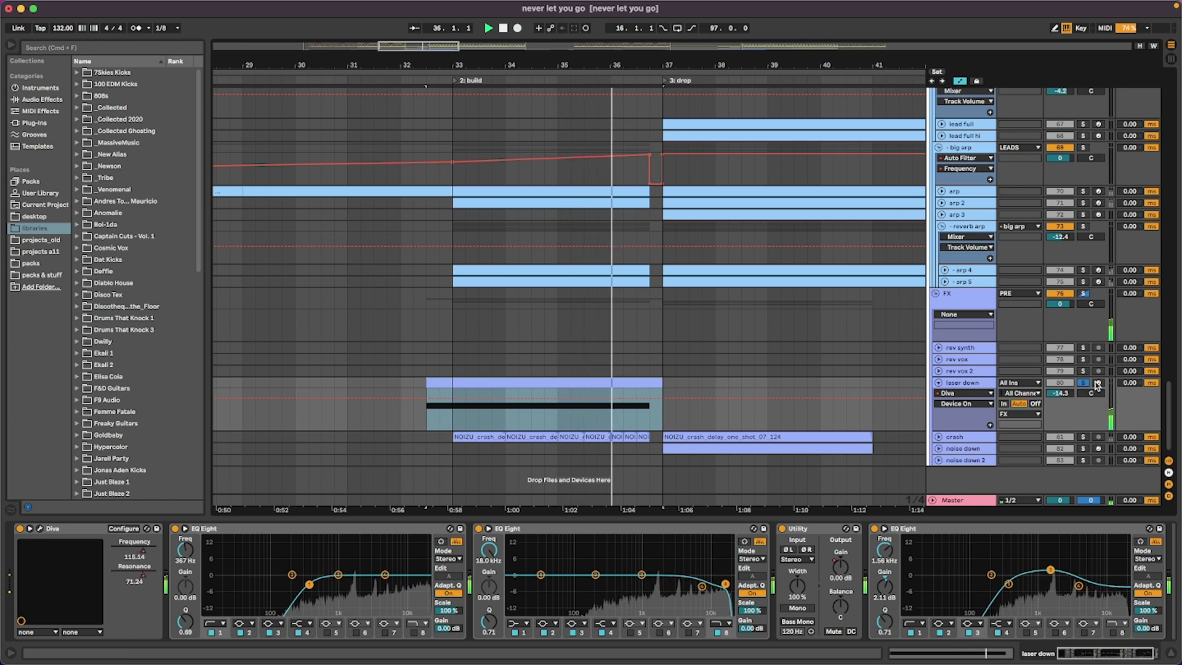
key(space)
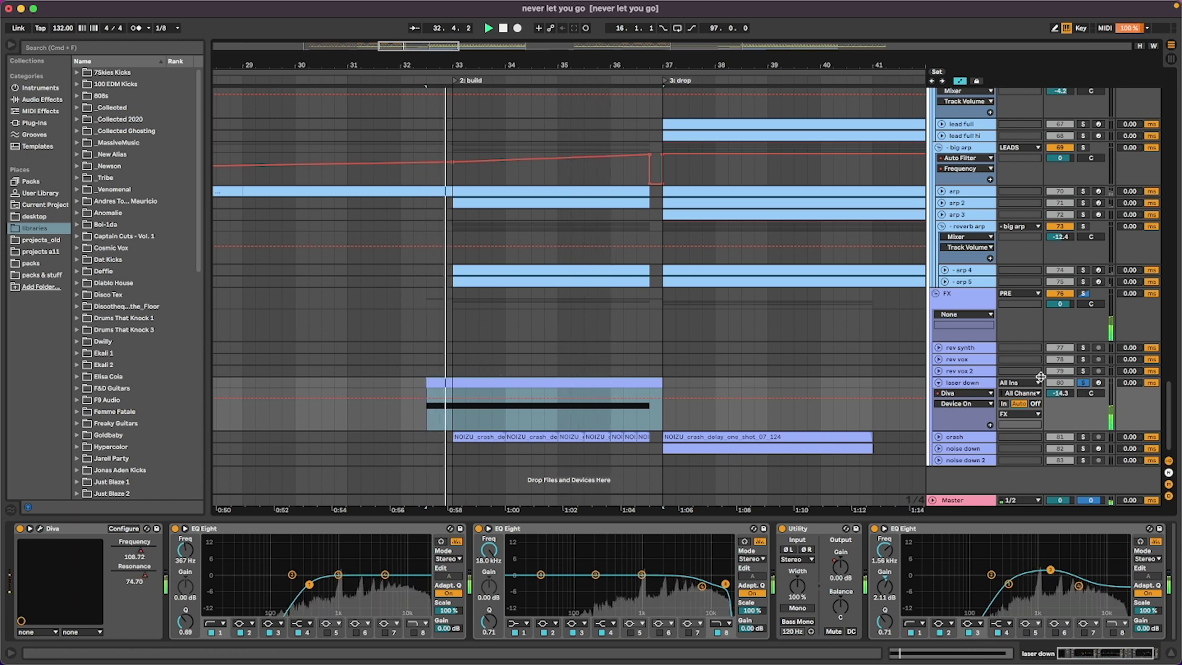
click(939, 383)
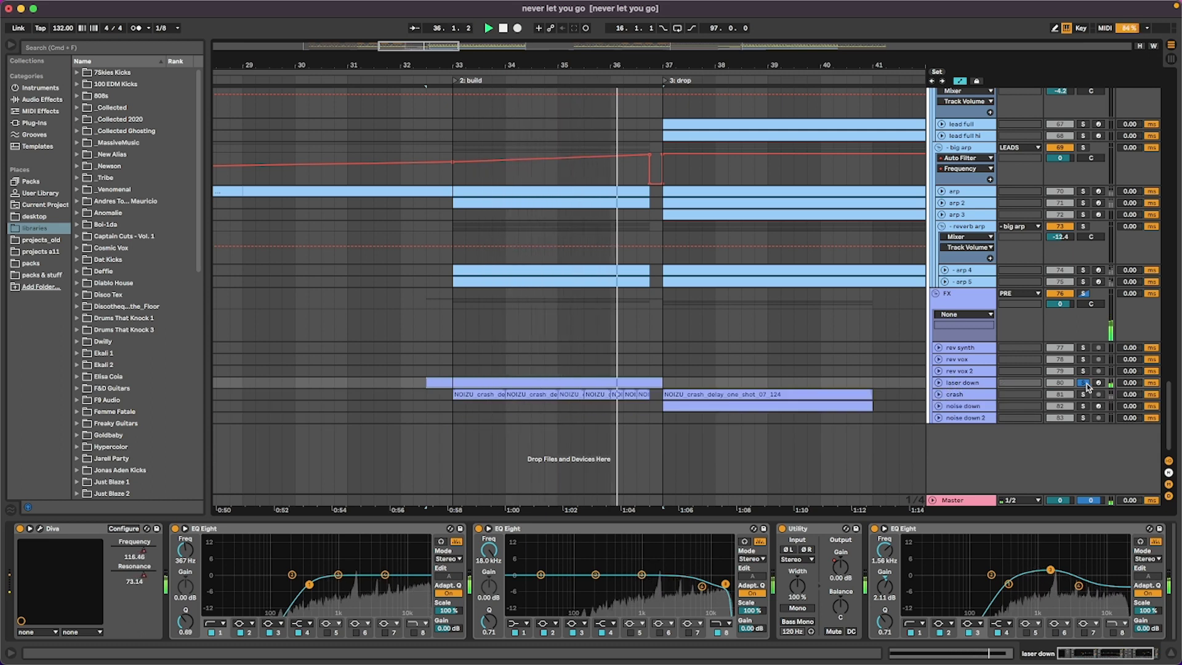
- Play the build from just before bar 33 in the full mix and try raising the laser down track's volume
click(441, 79)
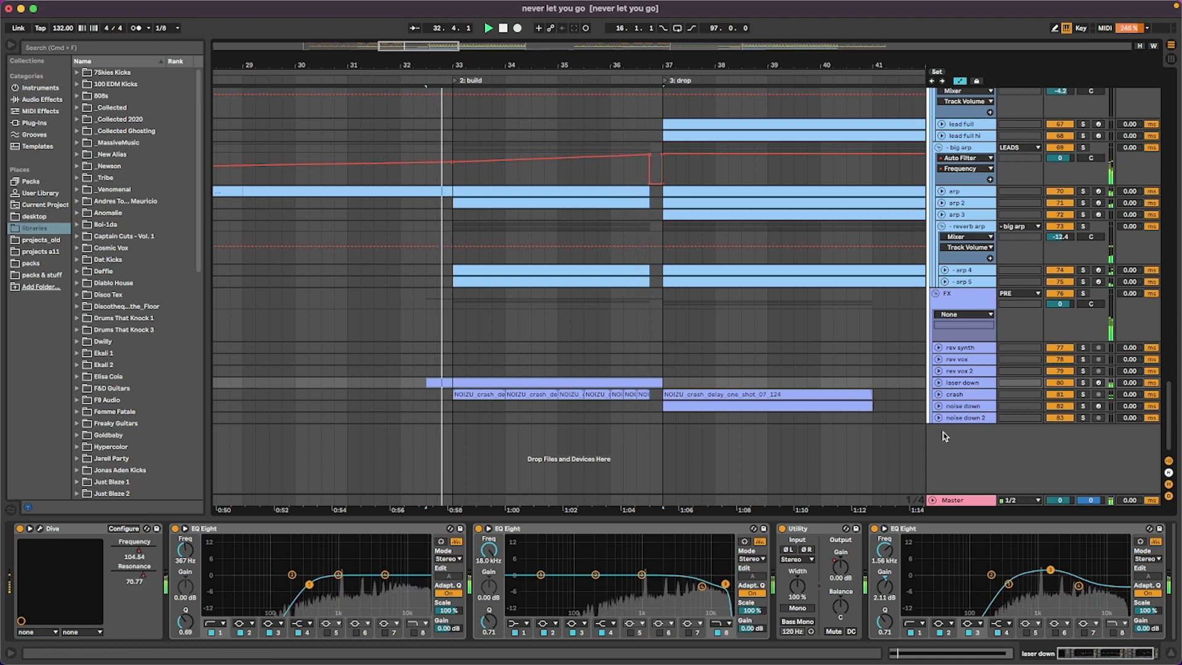
click(939, 383)
drag(1055, 394, 1056, 364)
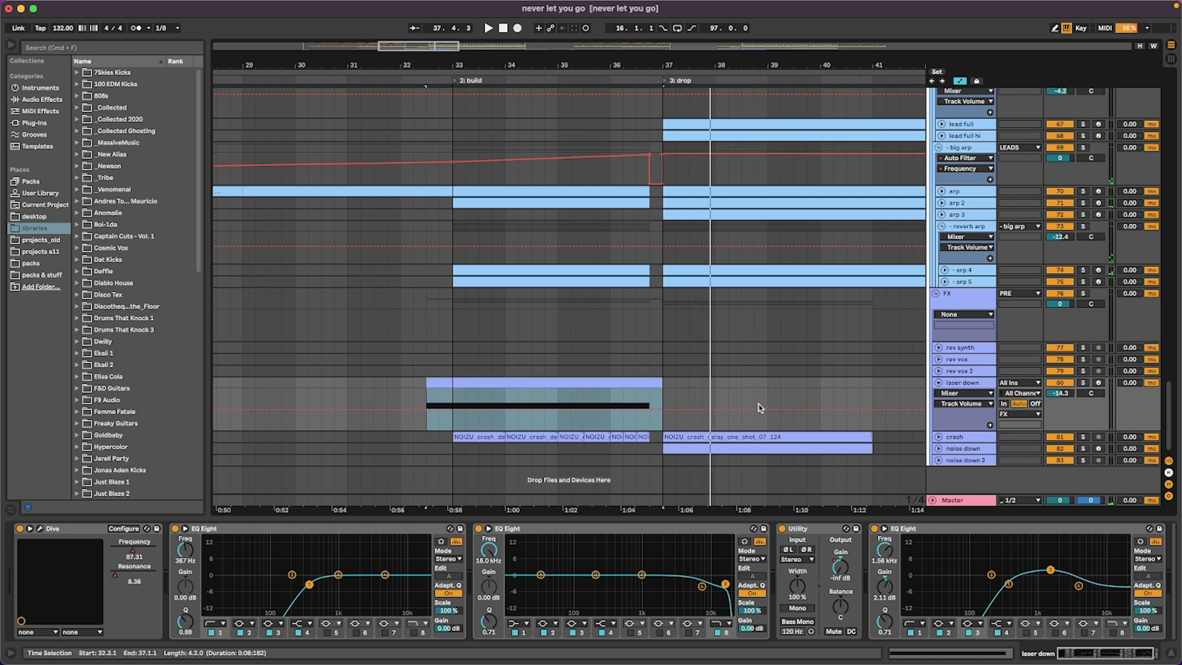
- Fold the laser down track and select the first crash clip at the start of the build
click(939, 383)
key(space)
click(981, 389)
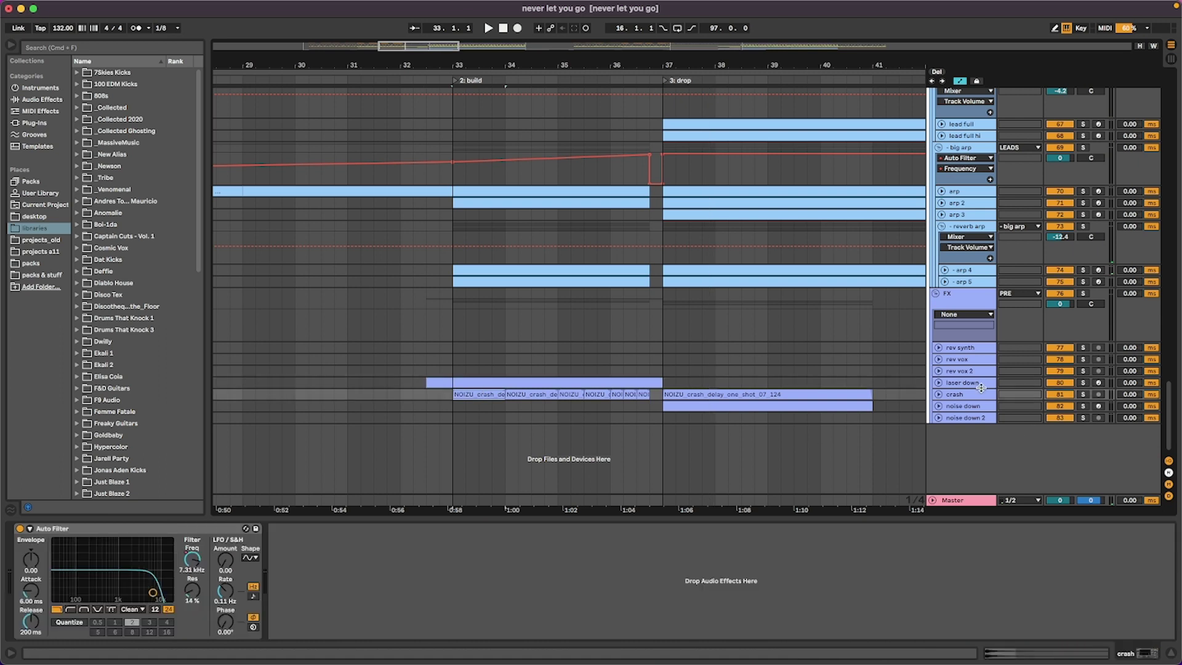
- Unfold the crash track, play its crash hits through the build in solo, and take the track out of solo
click(938, 395)
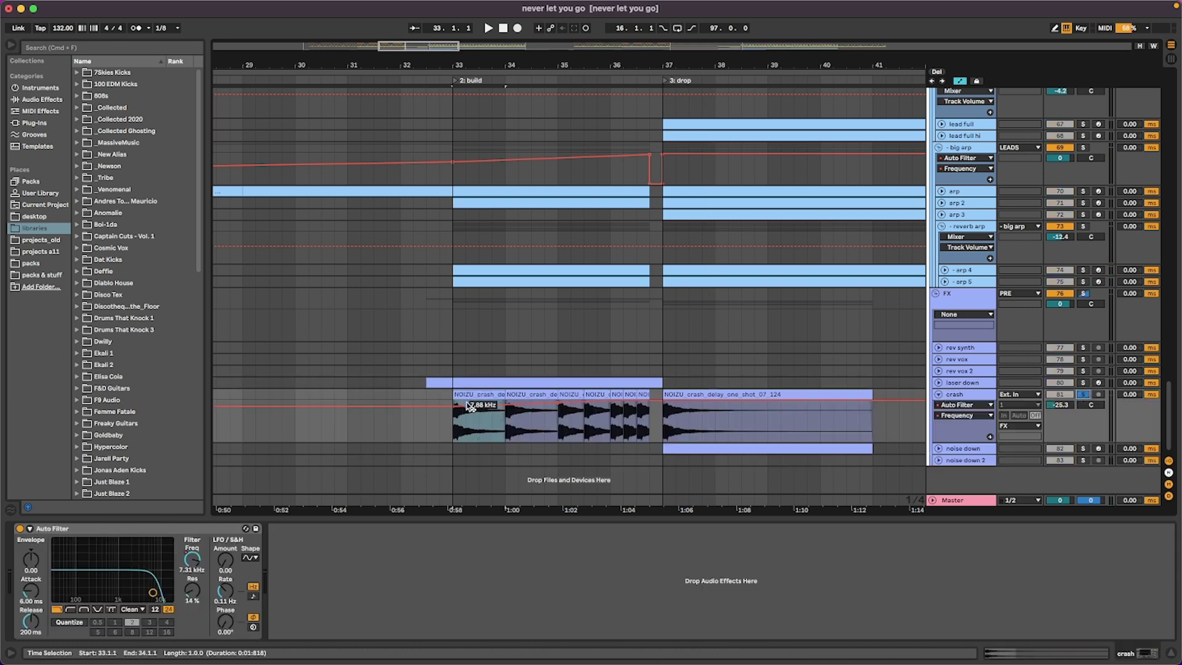
key(space)
click(1081, 394)
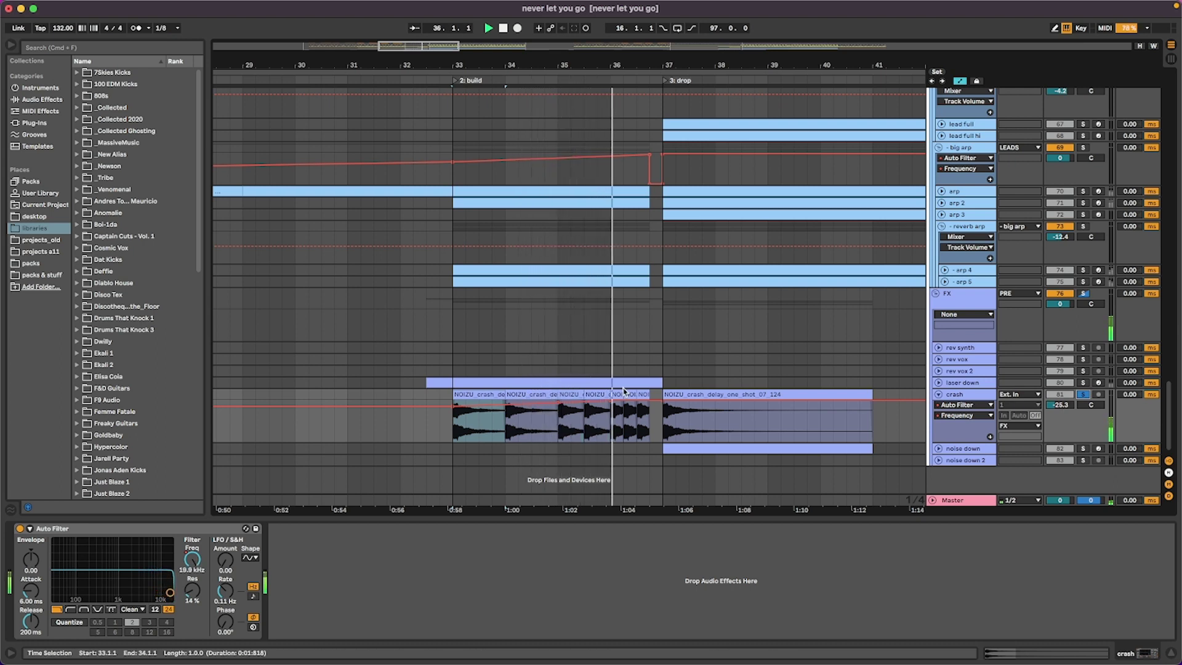
click(475, 394)
key(space)
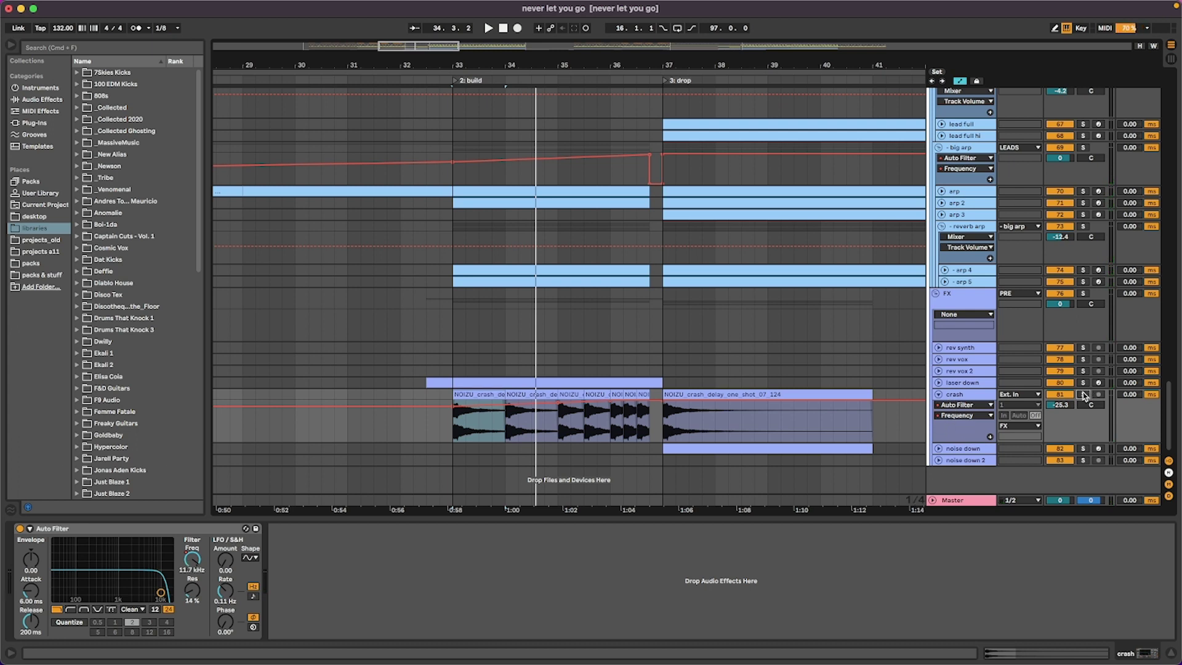
key(space)
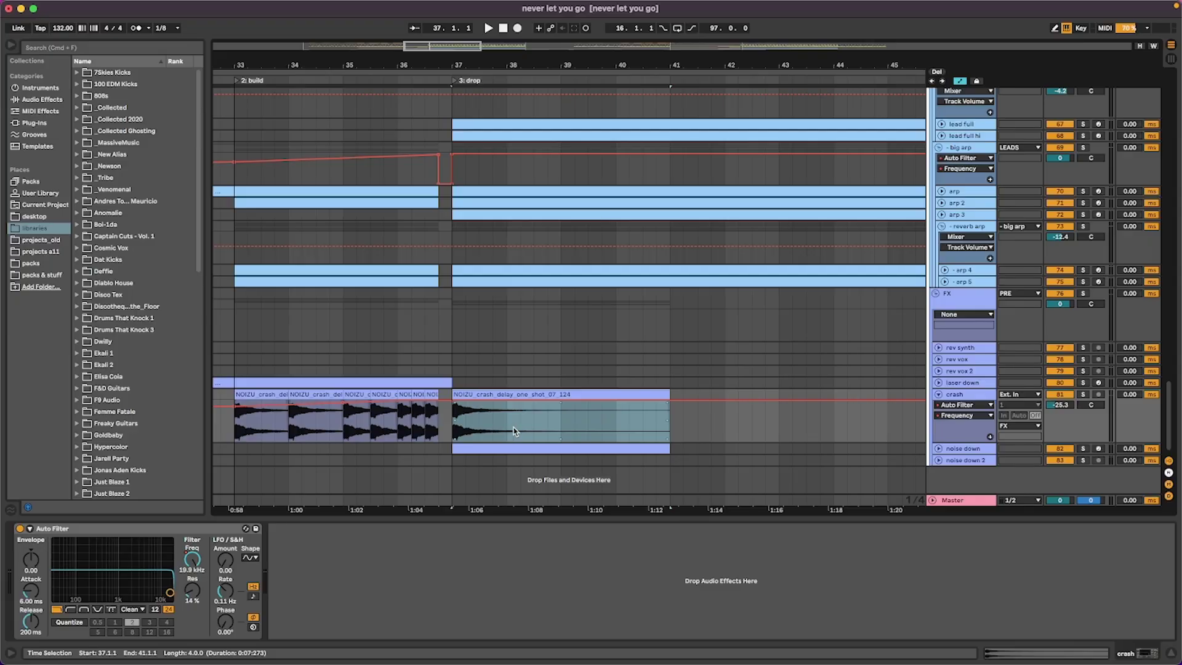
- Play the crash at the start of the drop in solo, fold its track and unfold noise down instead
click(1074, 391)
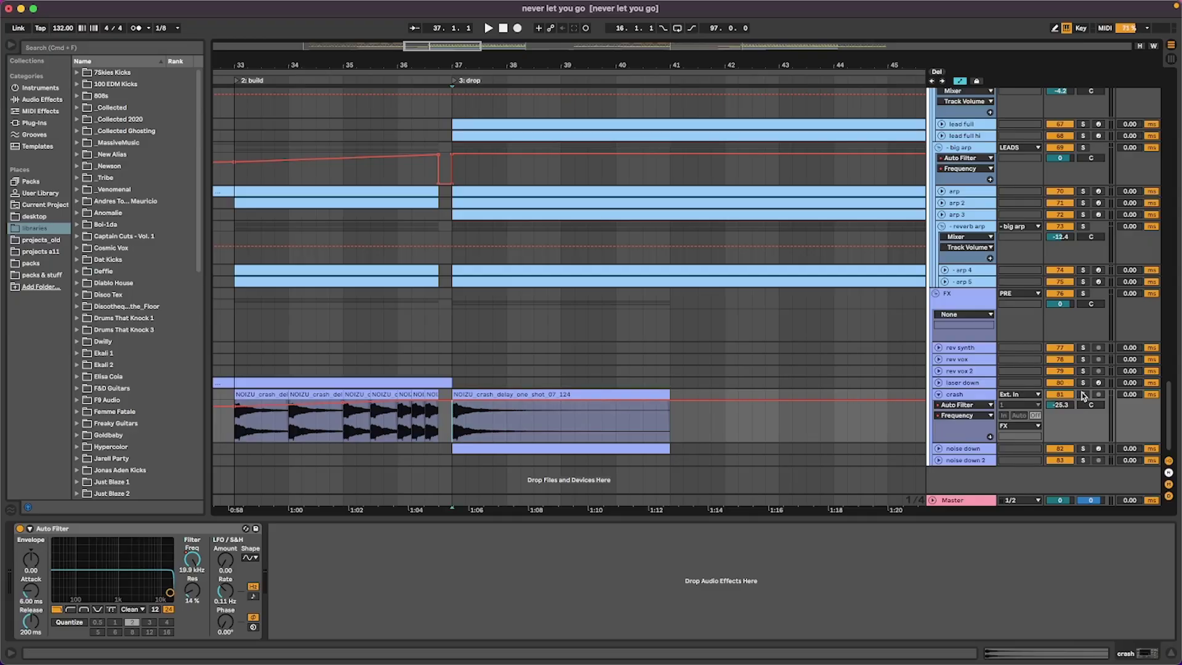
click(472, 396)
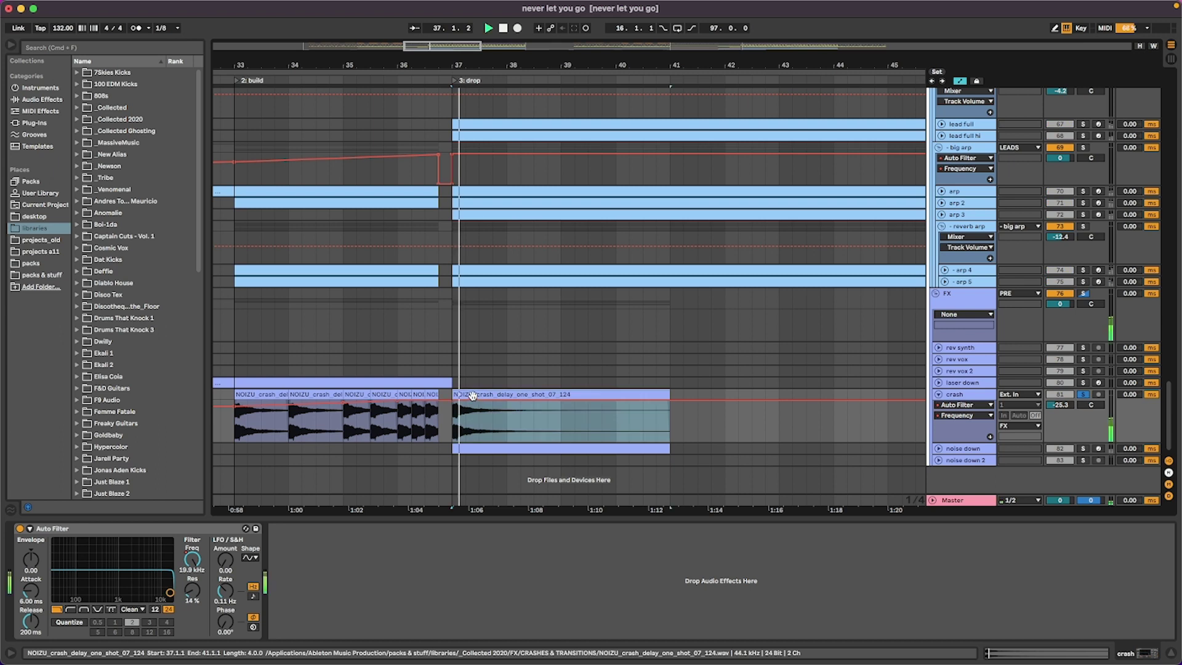
click(938, 395)
click(922, 406)
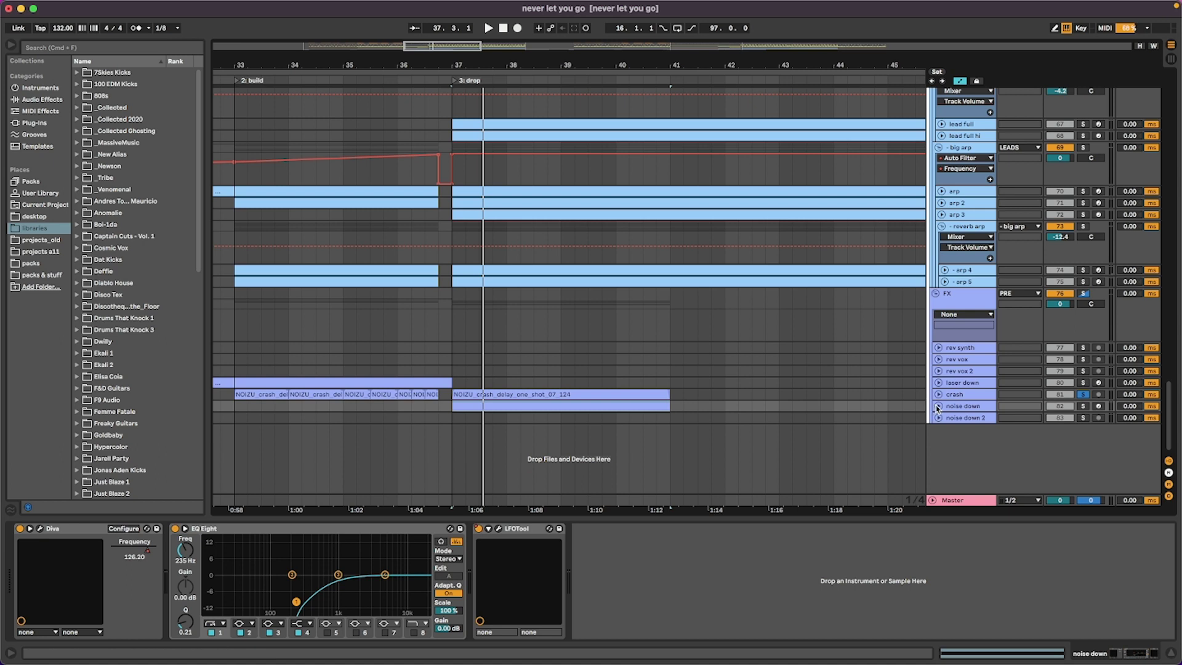
click(938, 406)
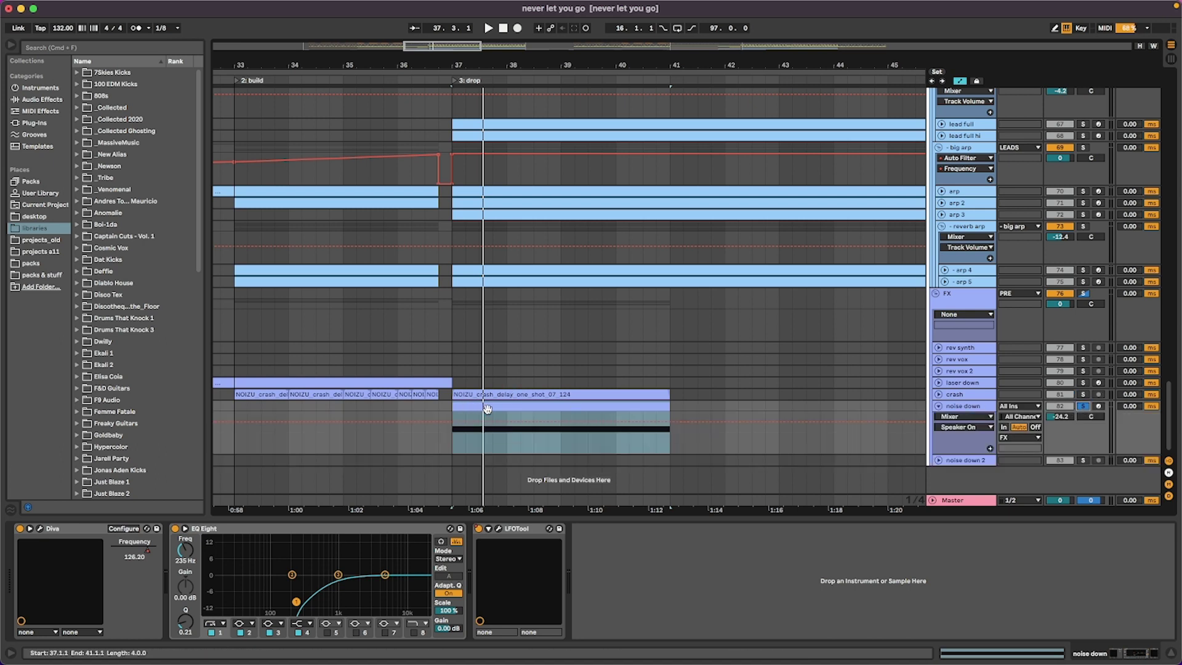
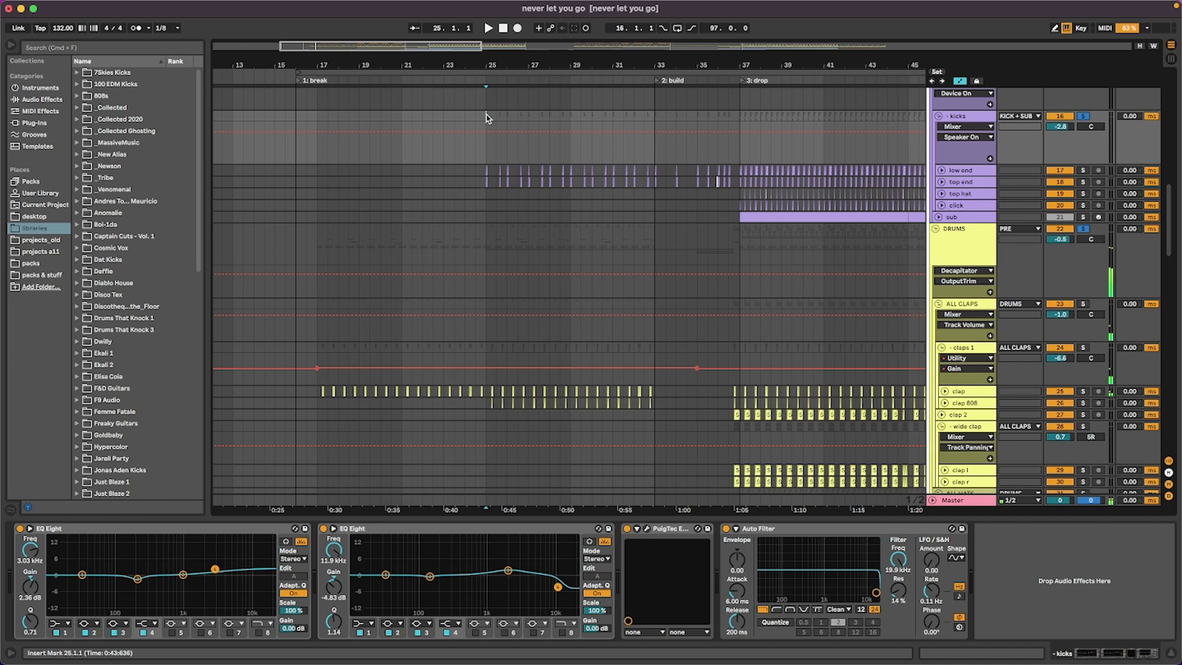
- Play the soloed kicks and DRUMS groups from bar 25
key(space)
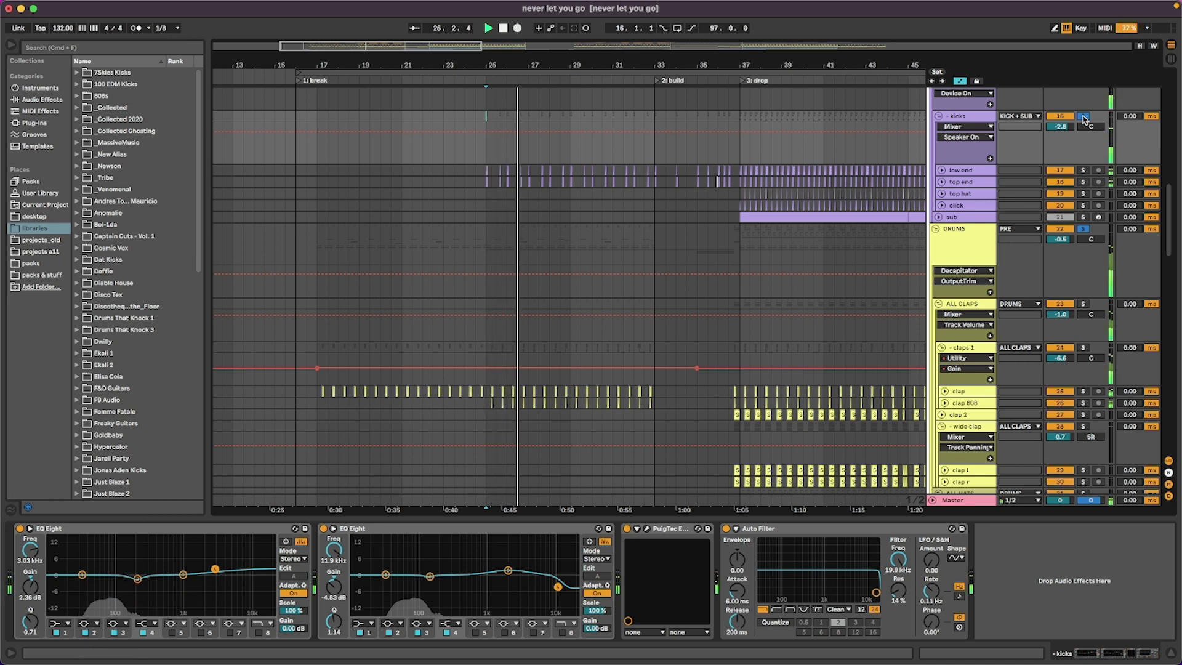
scroll(692, 257, up, 3)
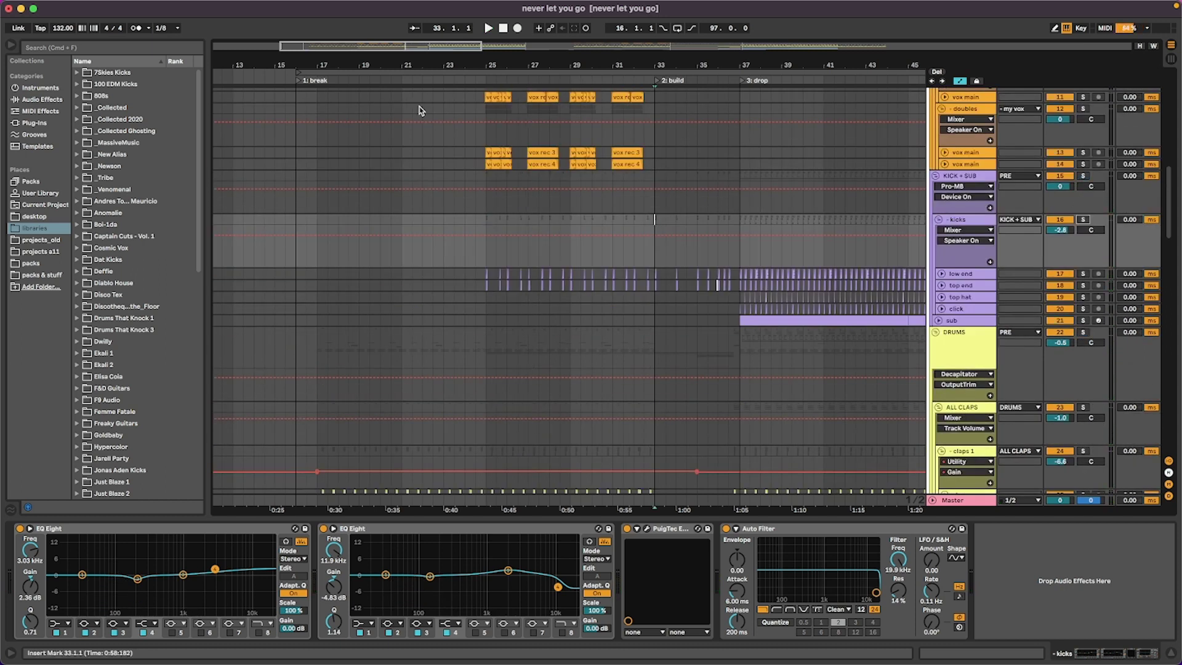
- Play the ALL VOX vocals in solo from the break at bar 17, and again from bar 25
scroll(496, 114, up, 2)
scroll(359, 187, up, 3)
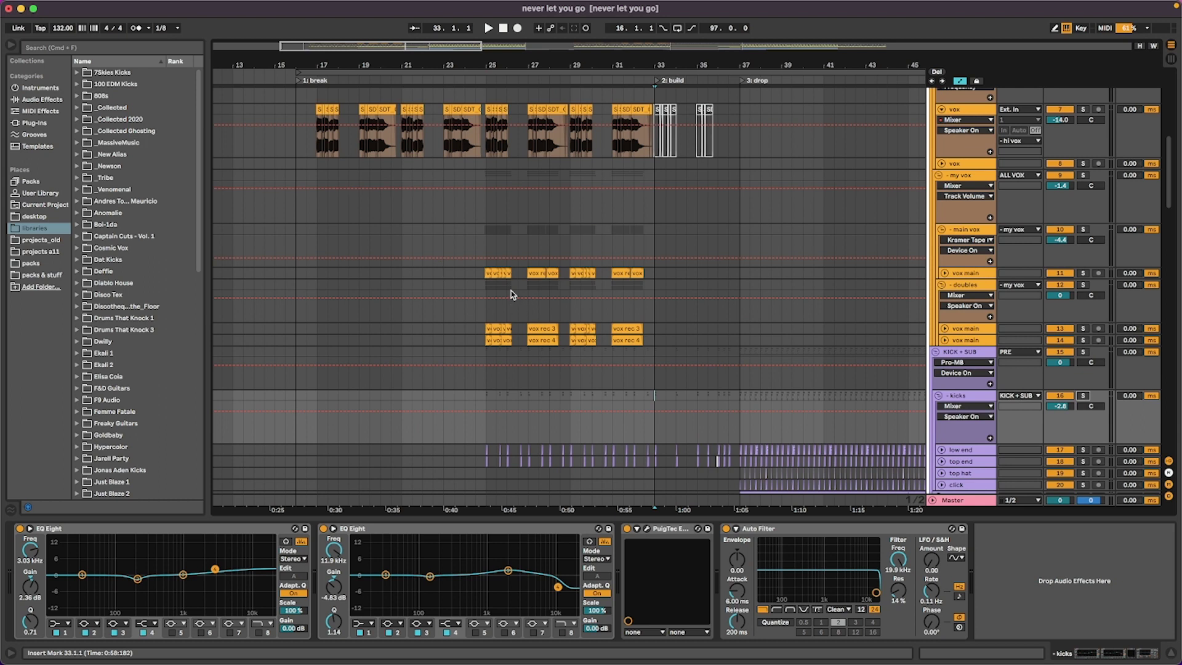
click(492, 271)
scroll(505, 331, down, 10)
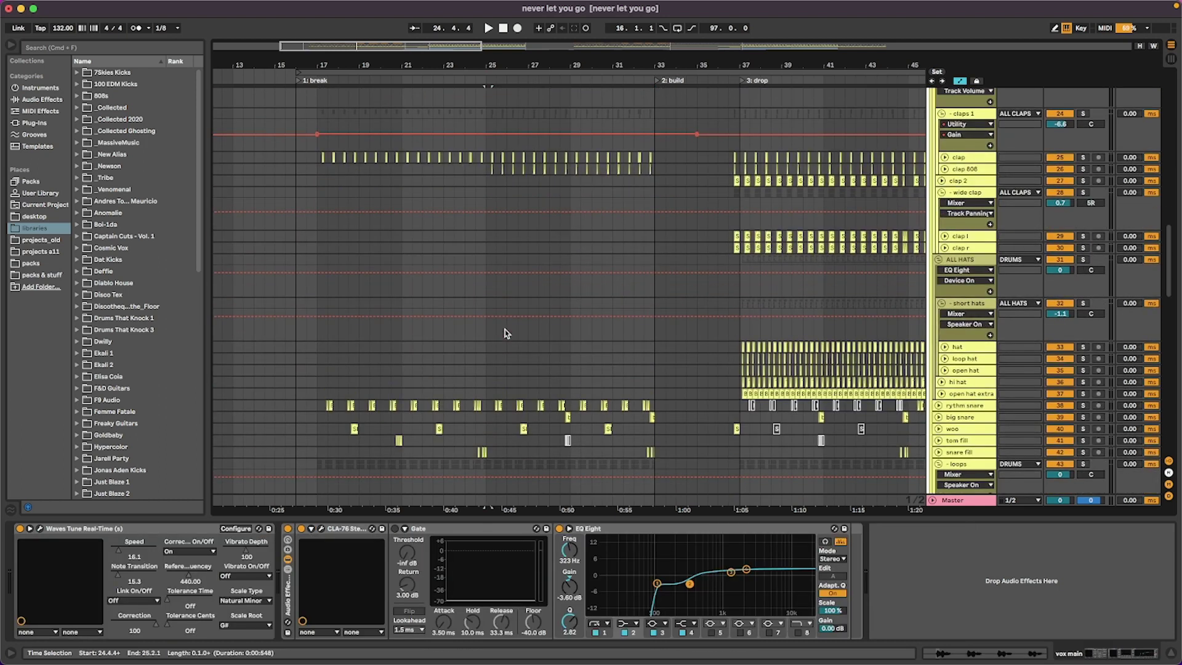
scroll(319, 240, up, 10)
click(317, 237)
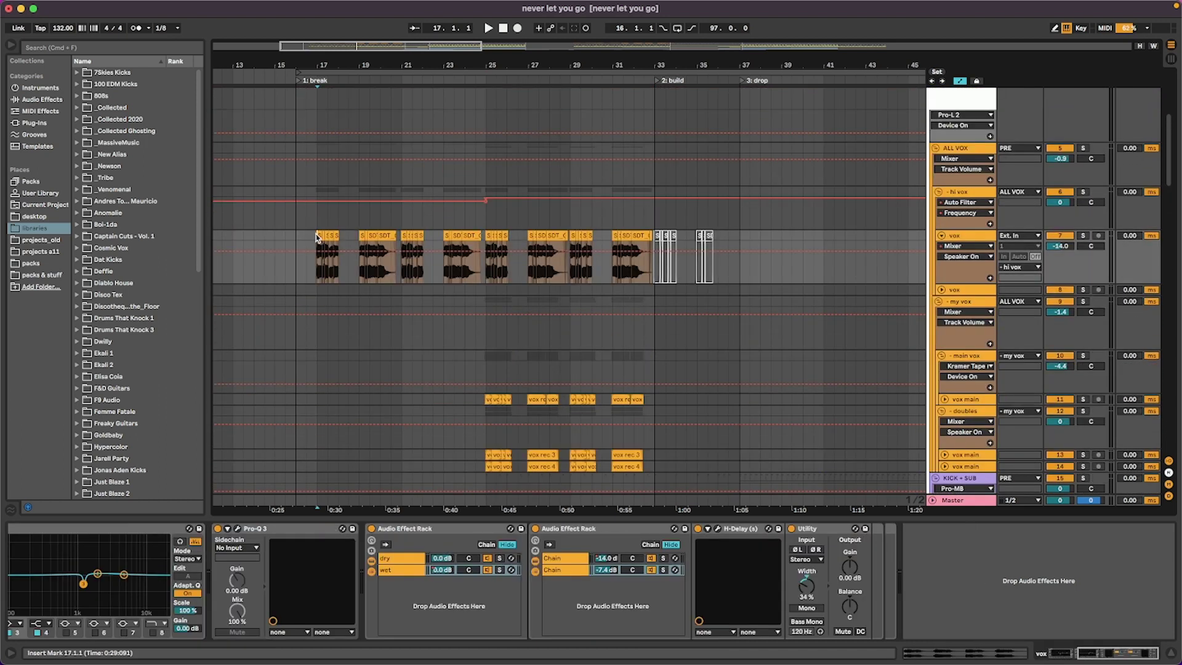
key(space)
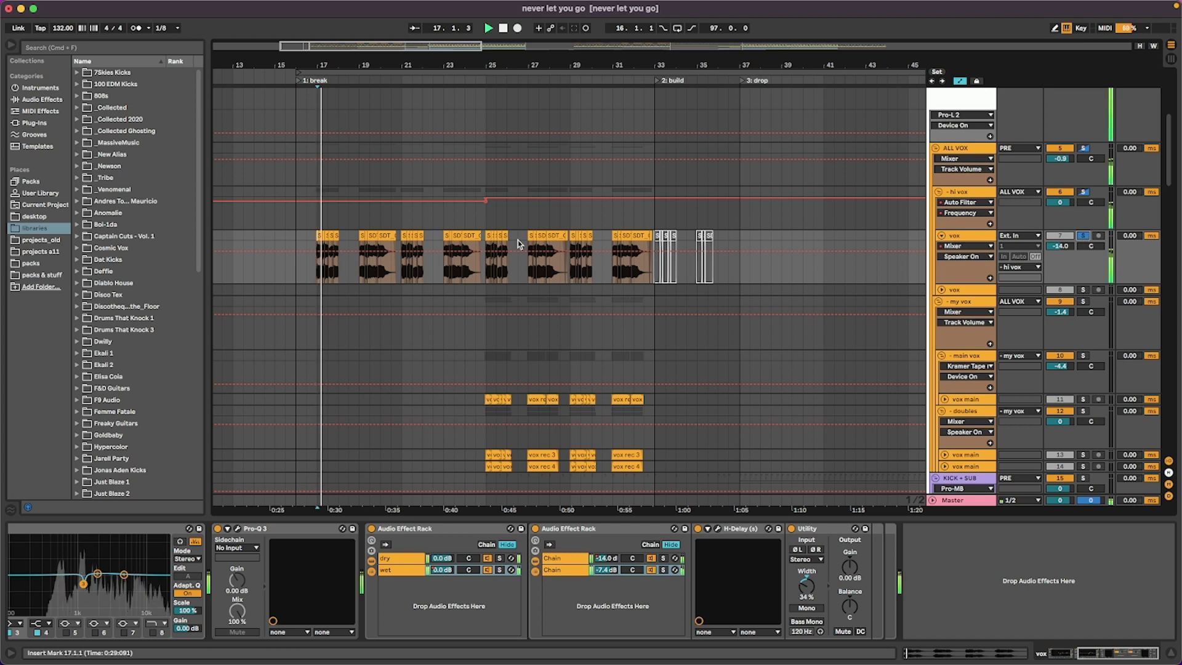
click(487, 235)
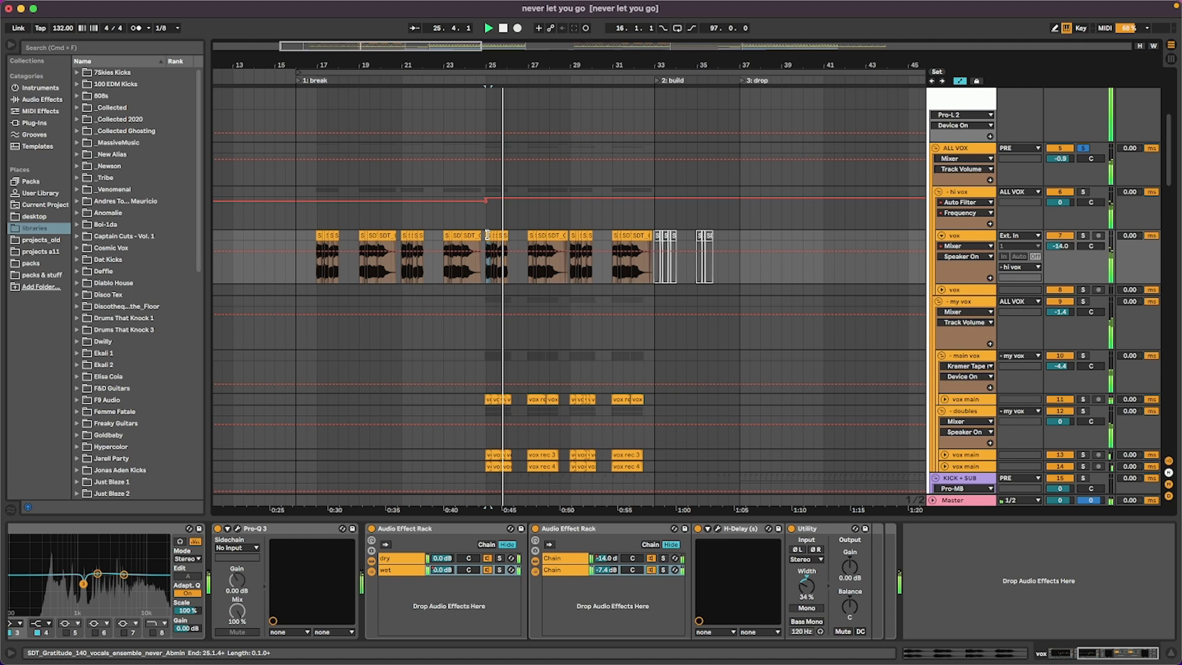
- Locate the drum loops in the second half of the break and audition drumloop 3 from bar 25
scroll(545, 294, down, 10)
scroll(546, 300, down, 15)
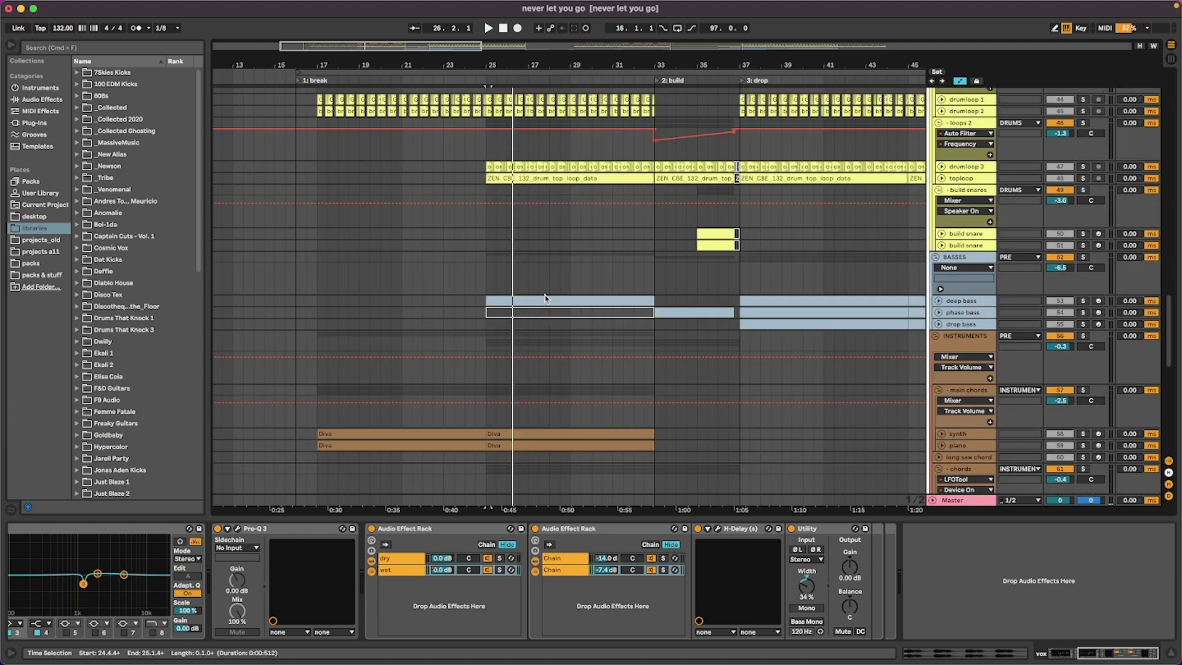
scroll(540, 284, up, 3)
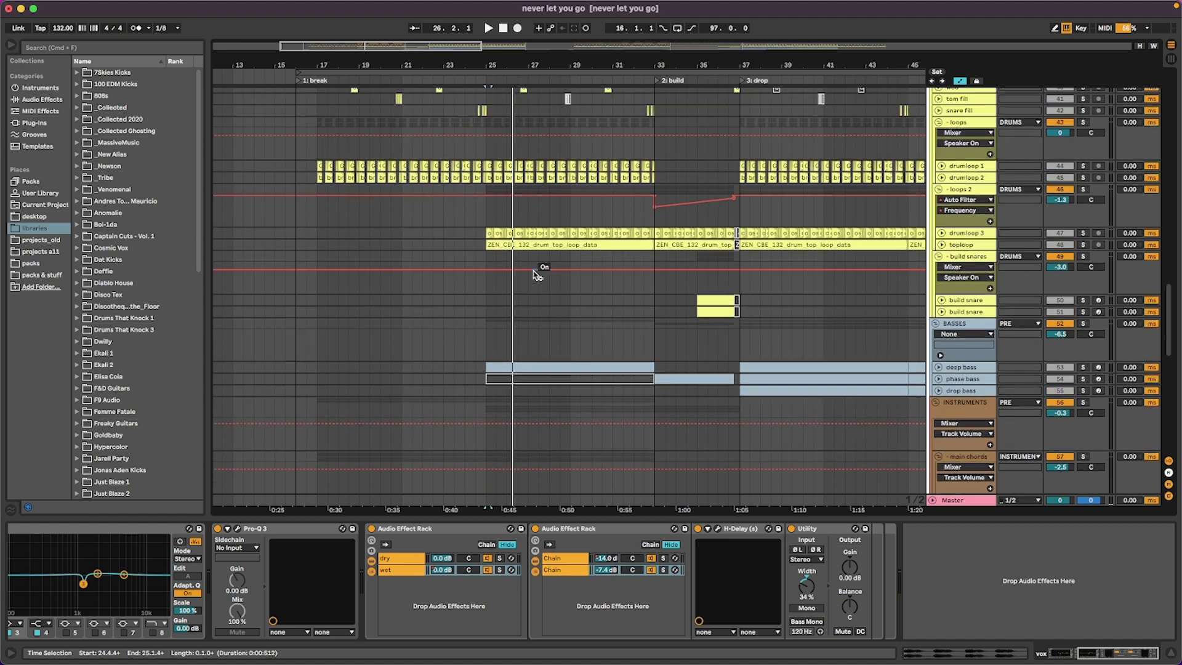
click(489, 254)
key(space)
scroll(490, 253, up, 3)
- Select the deep bass clip in the second half of the break and play it in solo from bar 25
scroll(534, 305, down, 5)
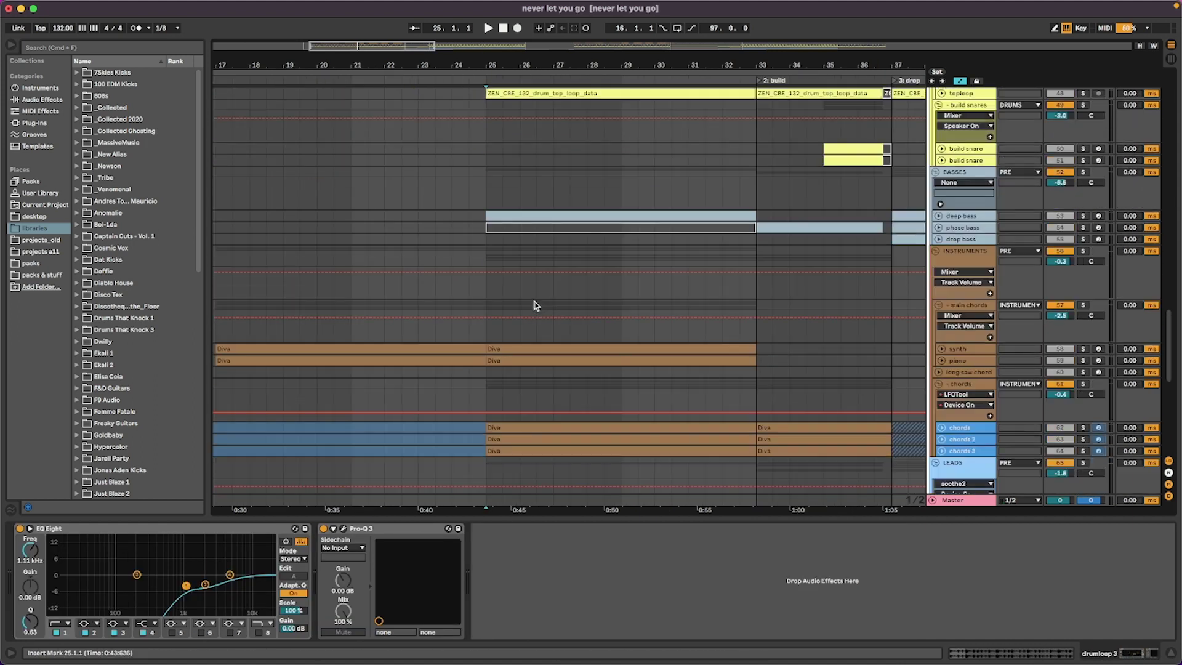
click(528, 216)
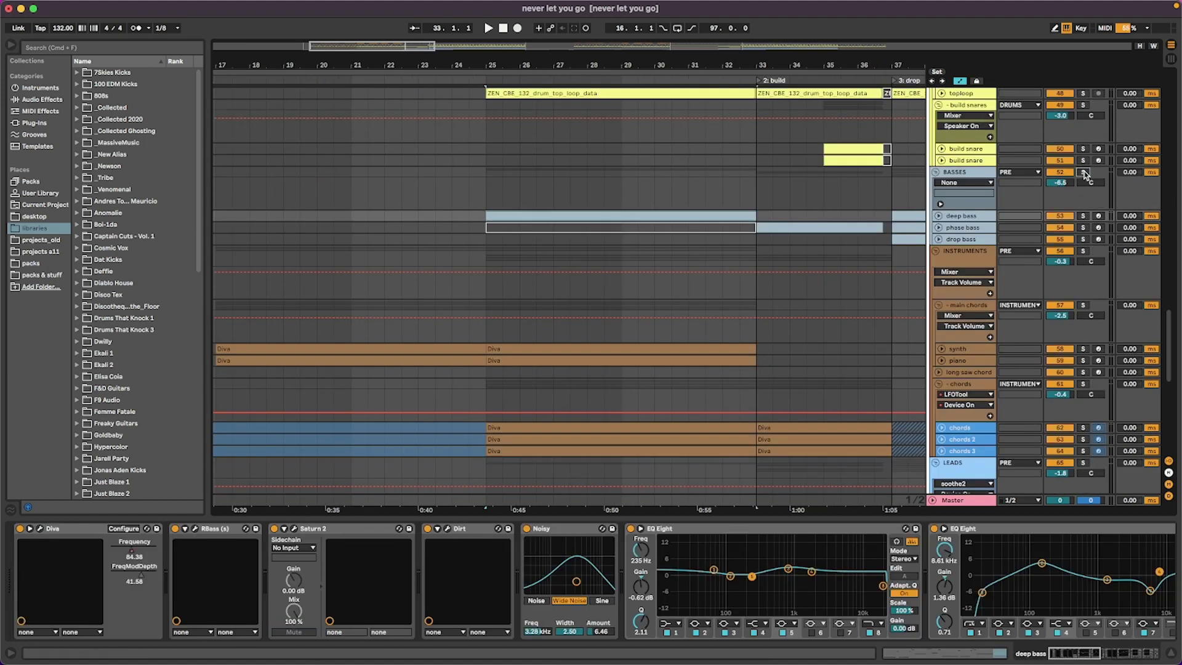
key(space)
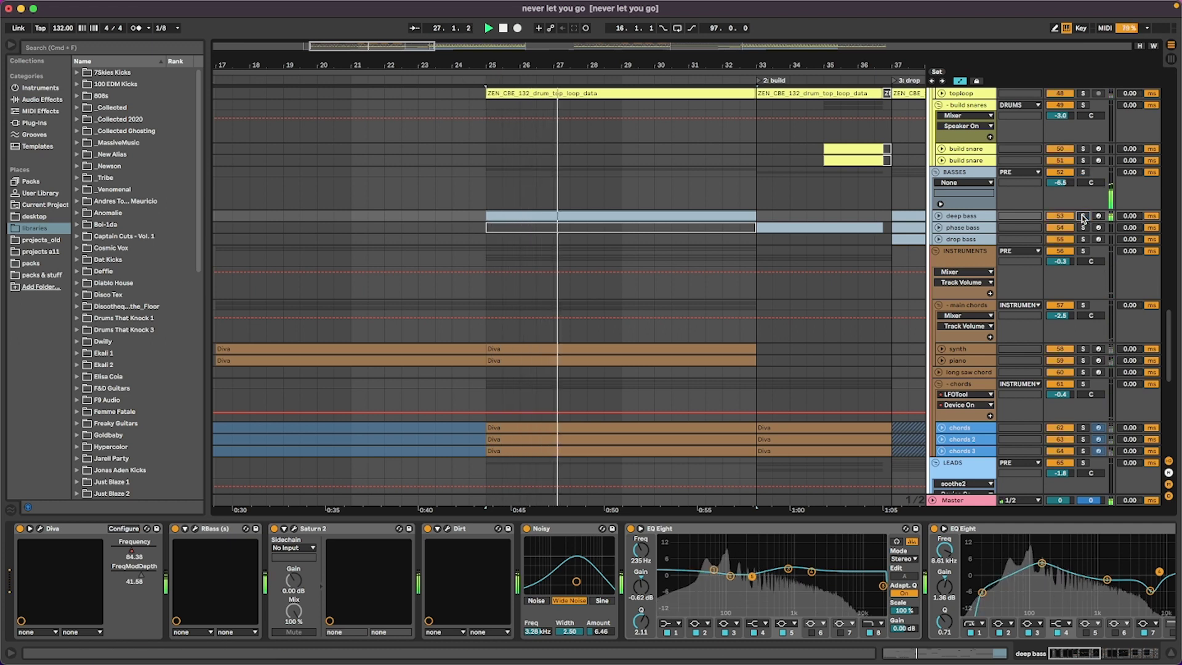
- Select the synth clip at bar 25, and play the chords group in solo from the same bar
scroll(853, 290, down, 3)
click(538, 252)
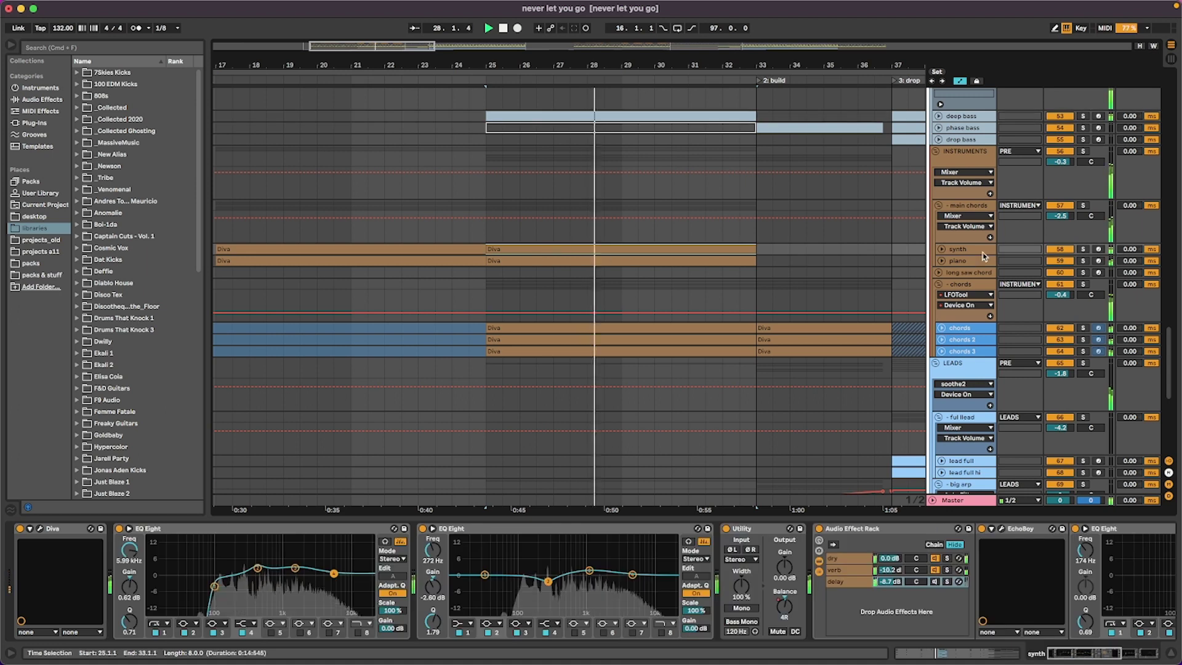
click(512, 328)
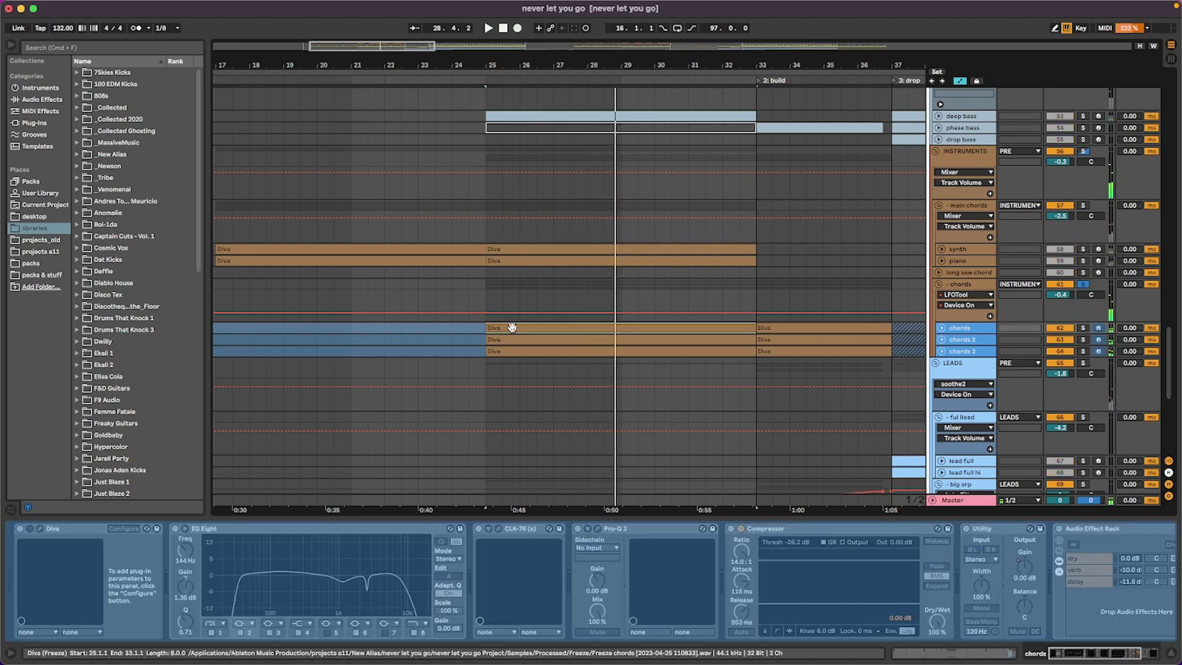
scroll(510, 327, down, 5)
scroll(508, 326, up, 3)
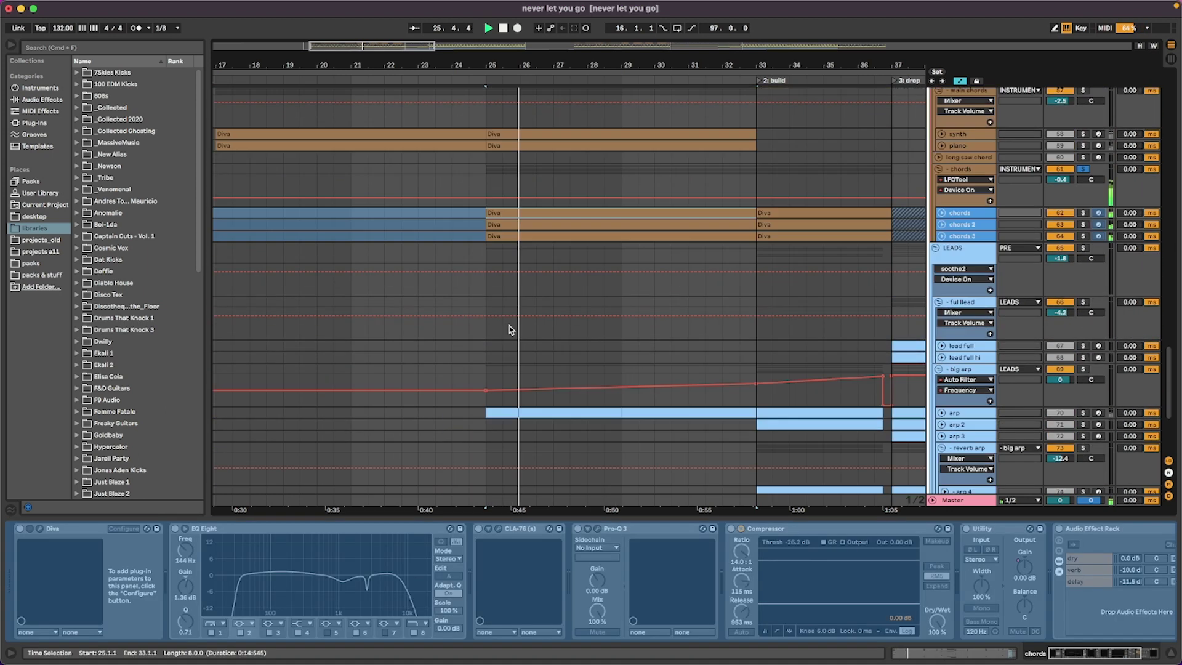
- Play the second half of the break from bar 25 in the full mix, with the build and drop in view
drag(395, 45, 417, 71)
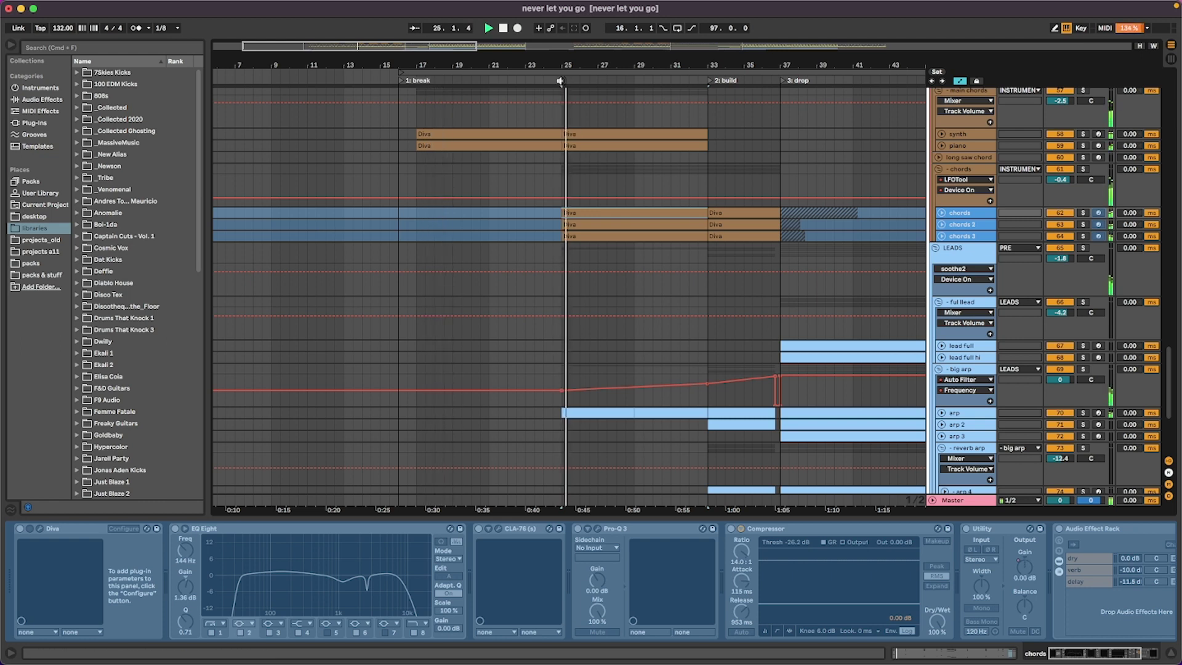
scroll(533, 286, right, 10)
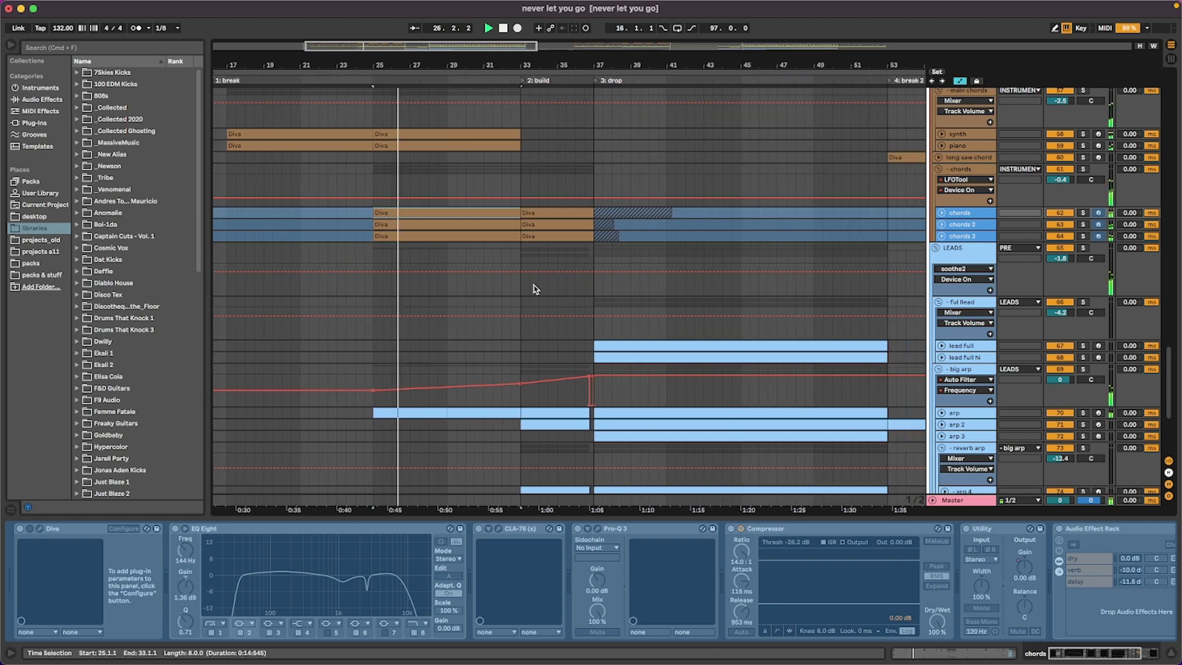
scroll(533, 285, up, 5)
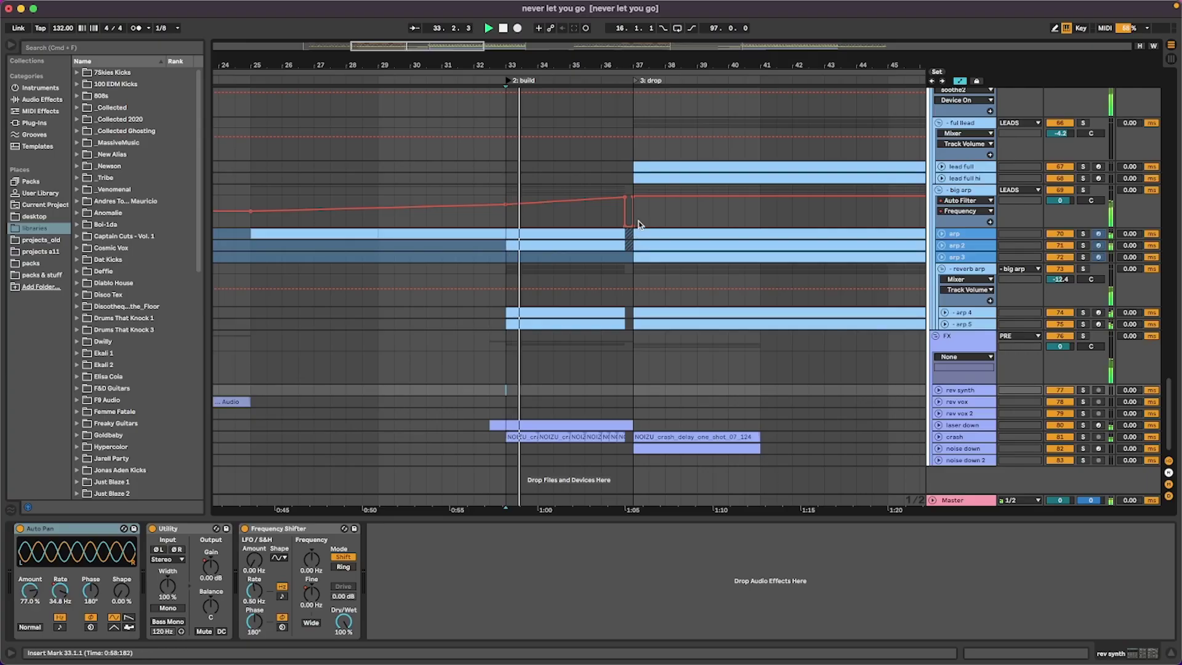
- Select the build snare clip before the drop and play the build snares group in solo from bar 35
scroll(668, 335, up, 10)
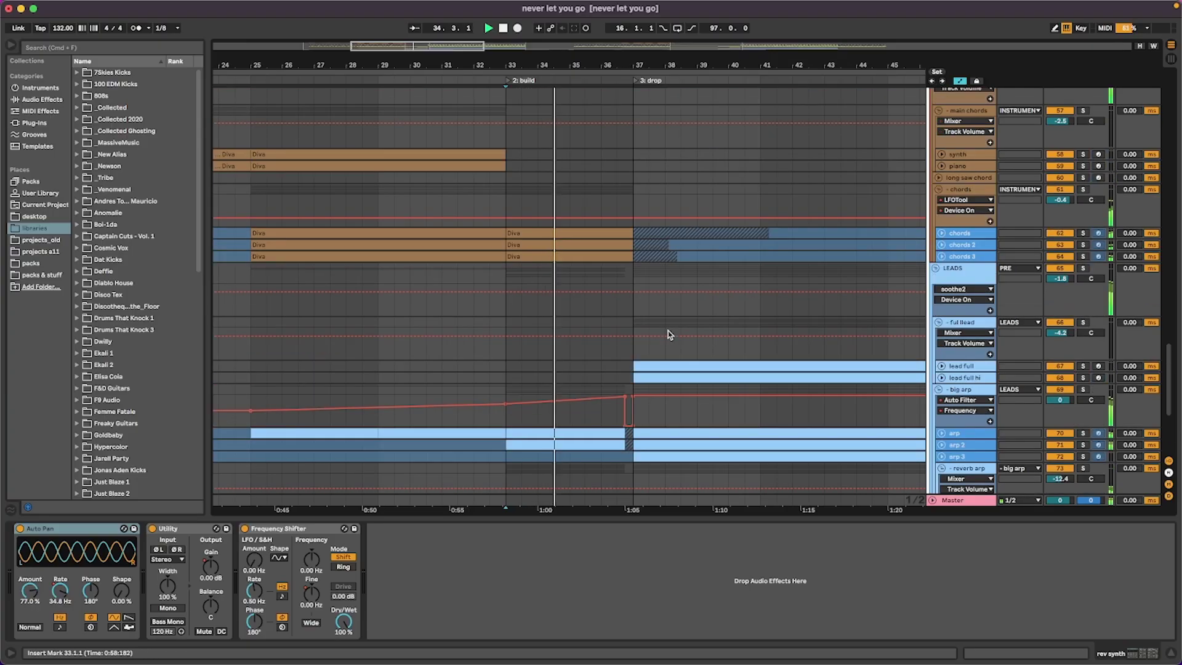
scroll(668, 334, up, 3)
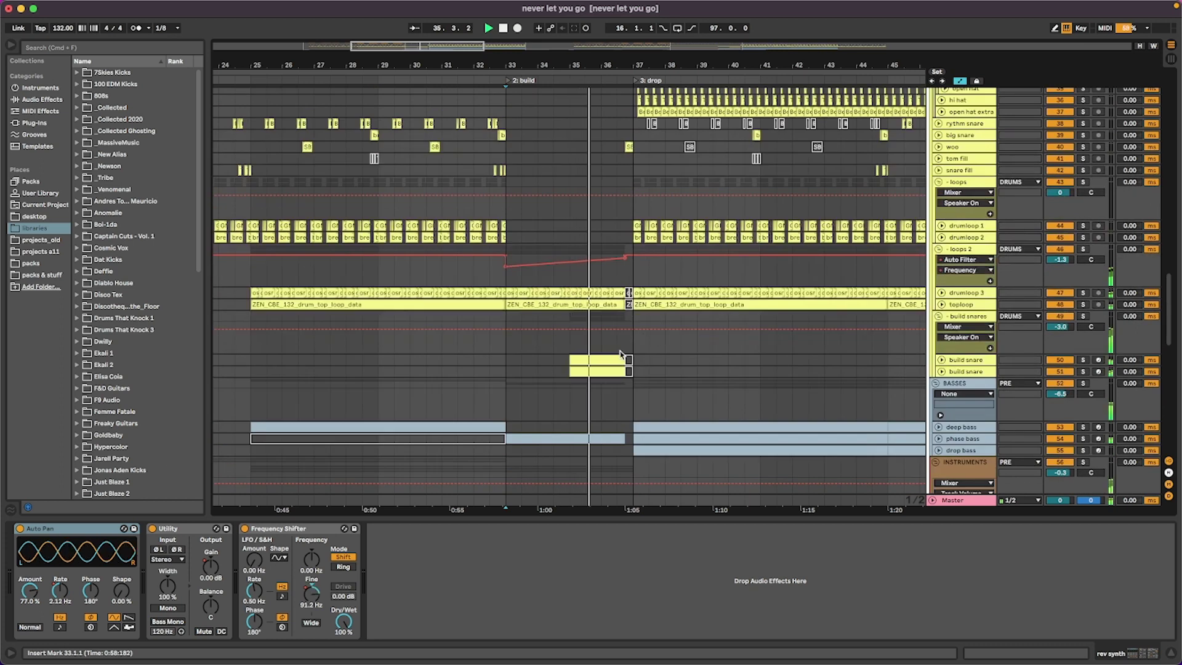
click(600, 360)
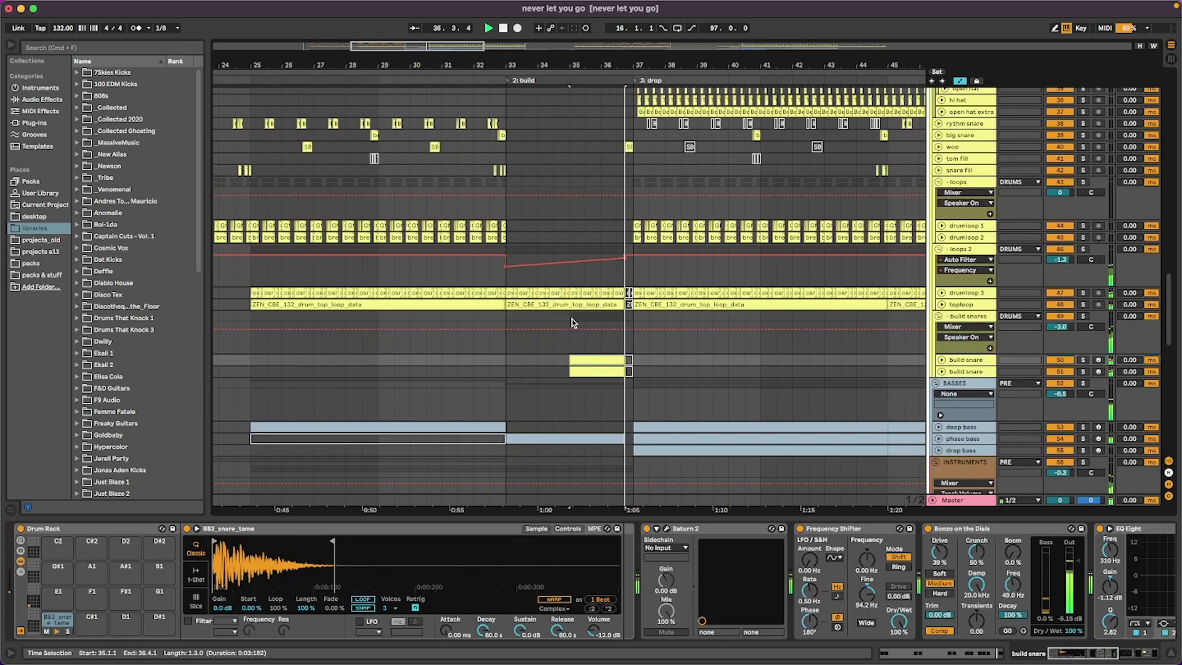
key(space)
click(571, 316)
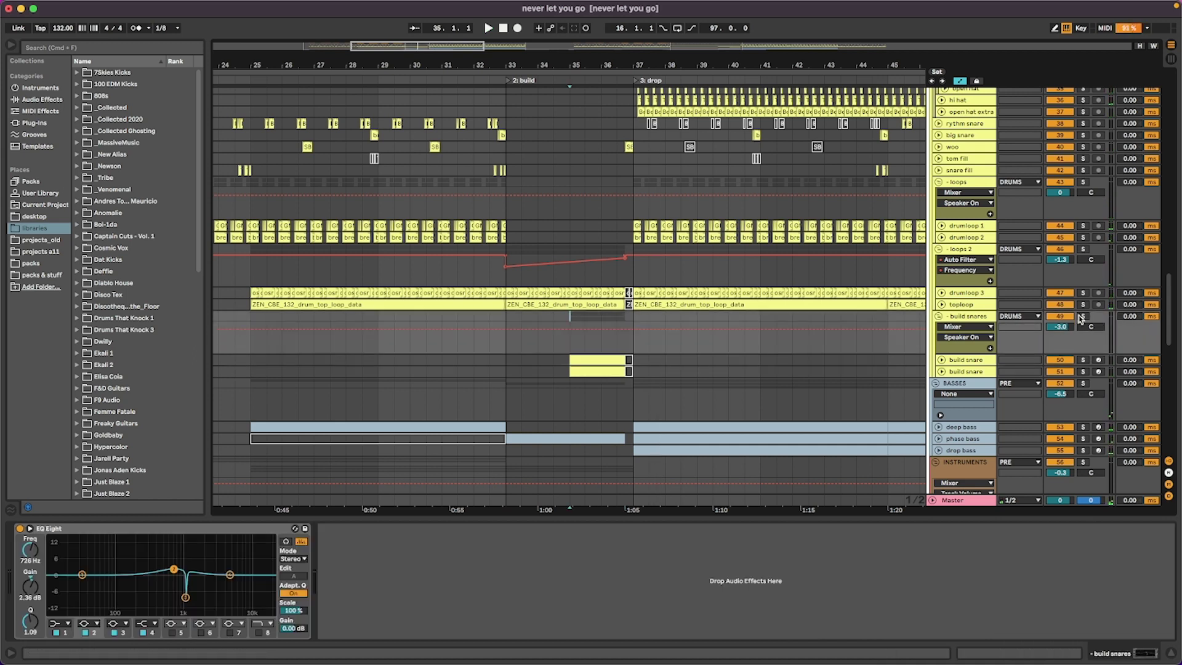
key(space)
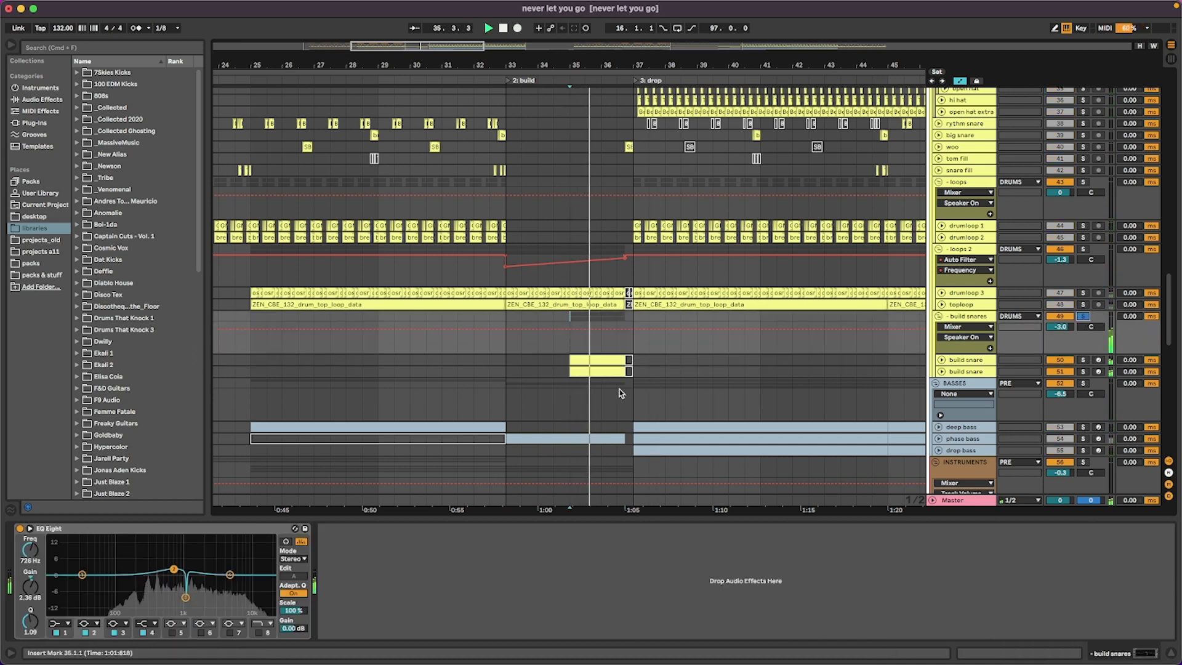
- Select the laser down clip and play the FX group in solo from the start of the build at bar 33
scroll(620, 389, down, 3)
scroll(618, 388, down, 12)
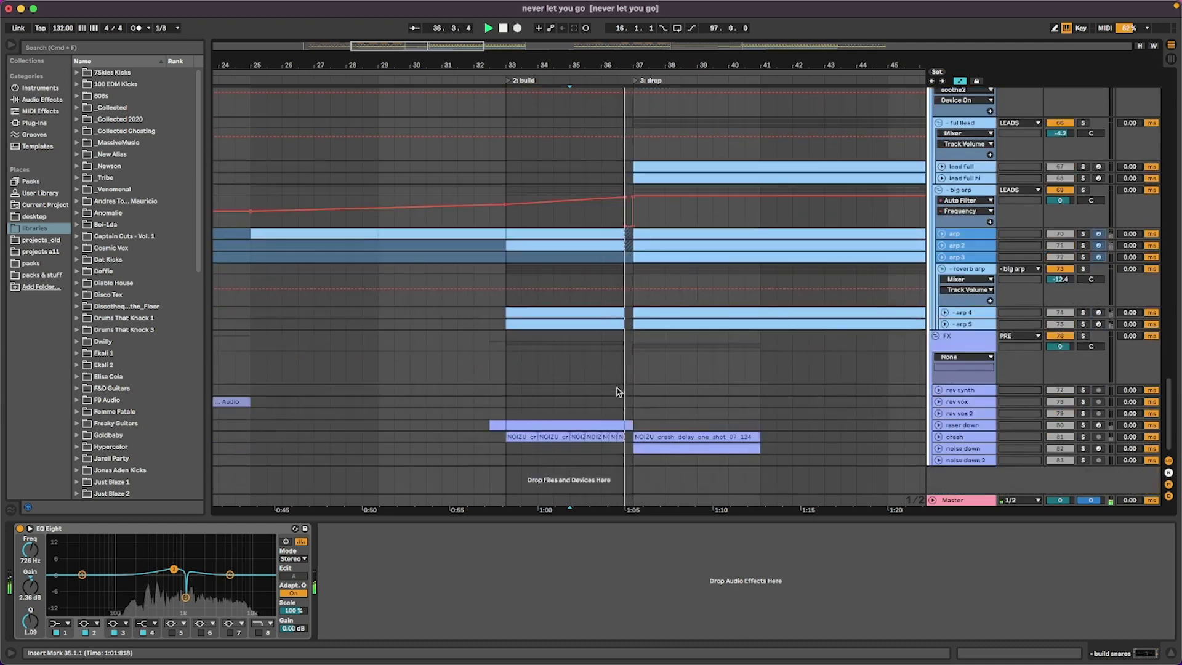
click(526, 427)
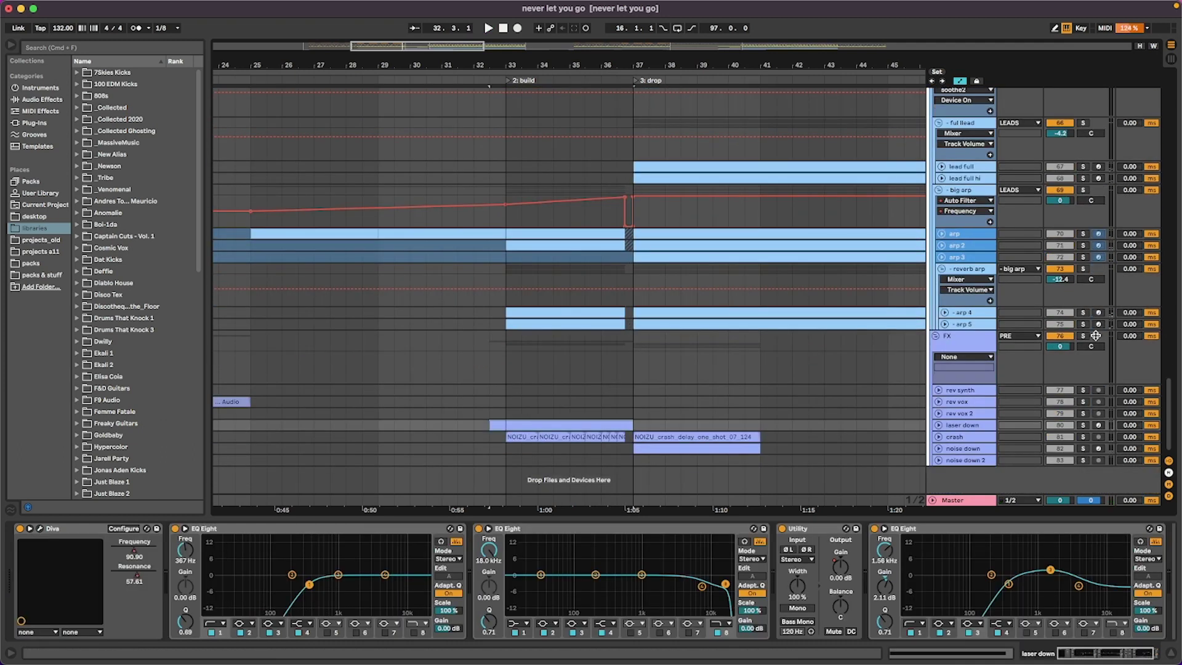
click(509, 403)
key(space)
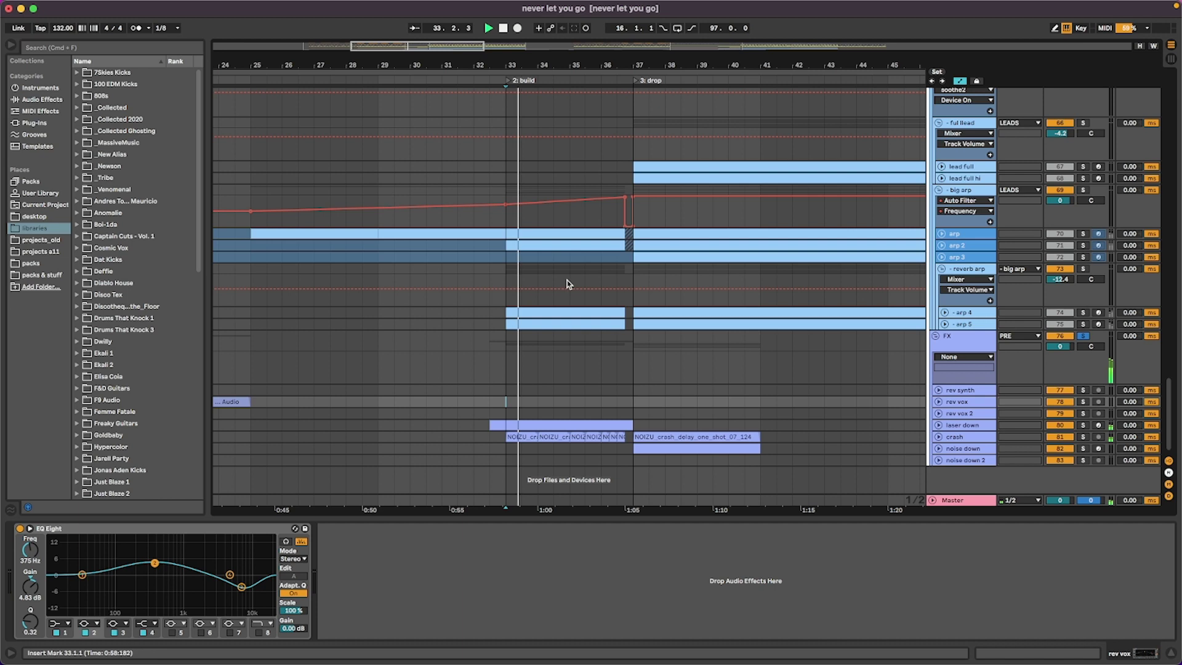
- Select the big arp group at bar 33 and play it in solo through the build
scroll(567, 301, up, 2)
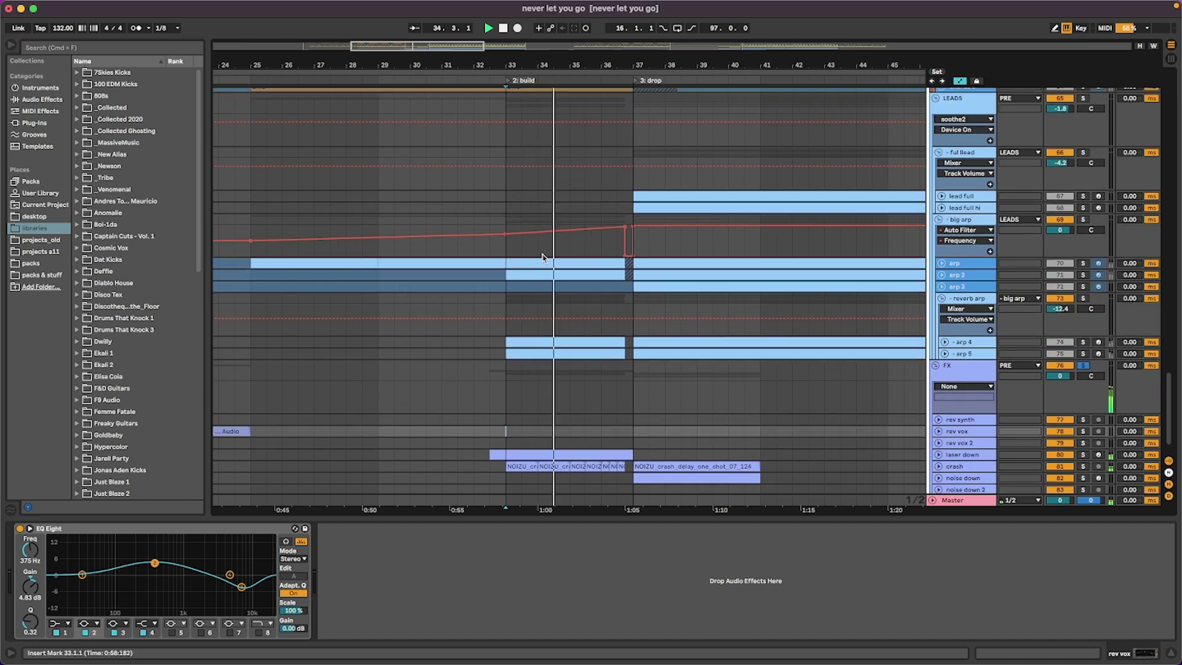
click(508, 217)
key(space)
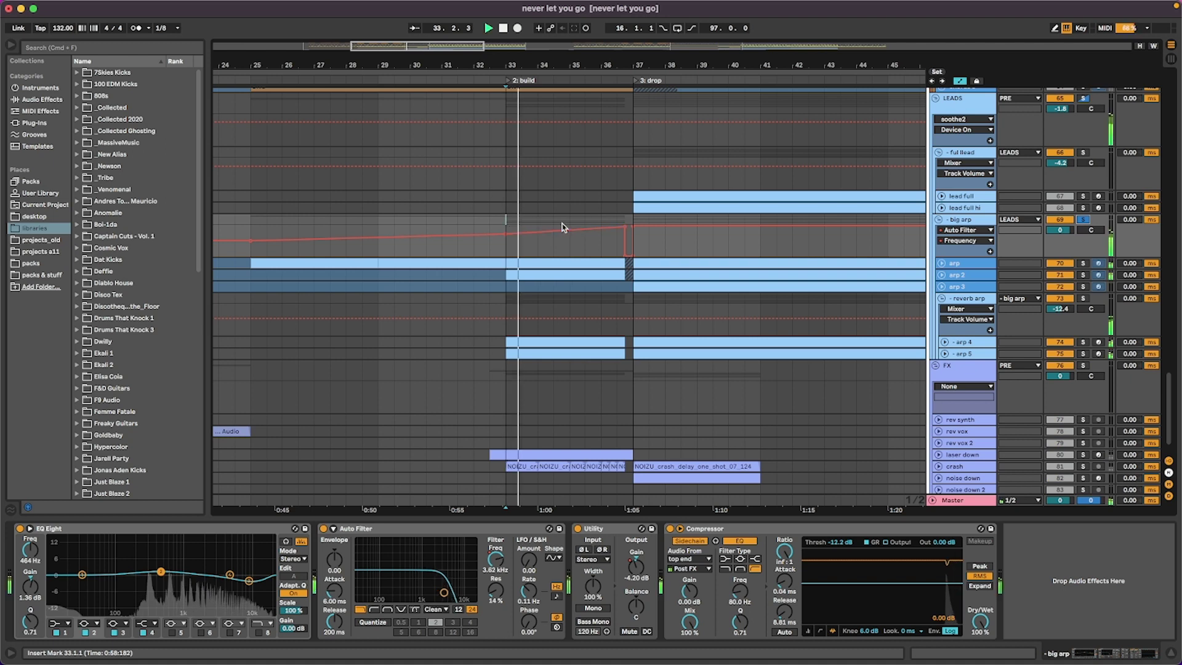
scroll(637, 277, up, 10)
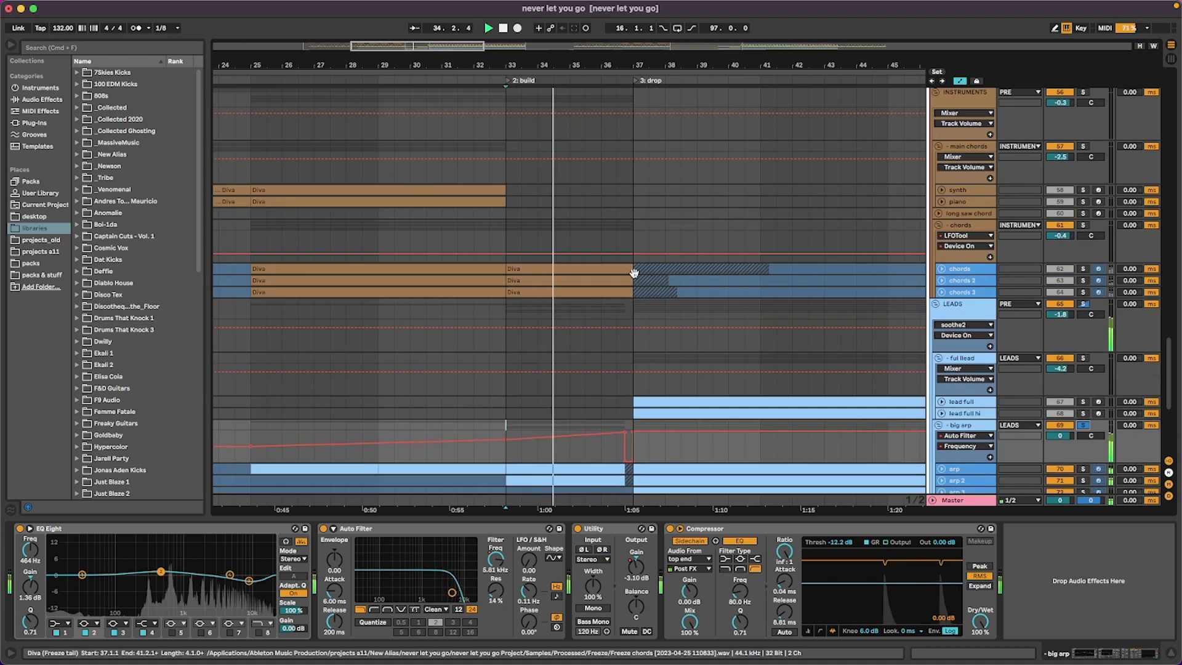
scroll(659, 271, up, 15)
scroll(656, 276, up, 20)
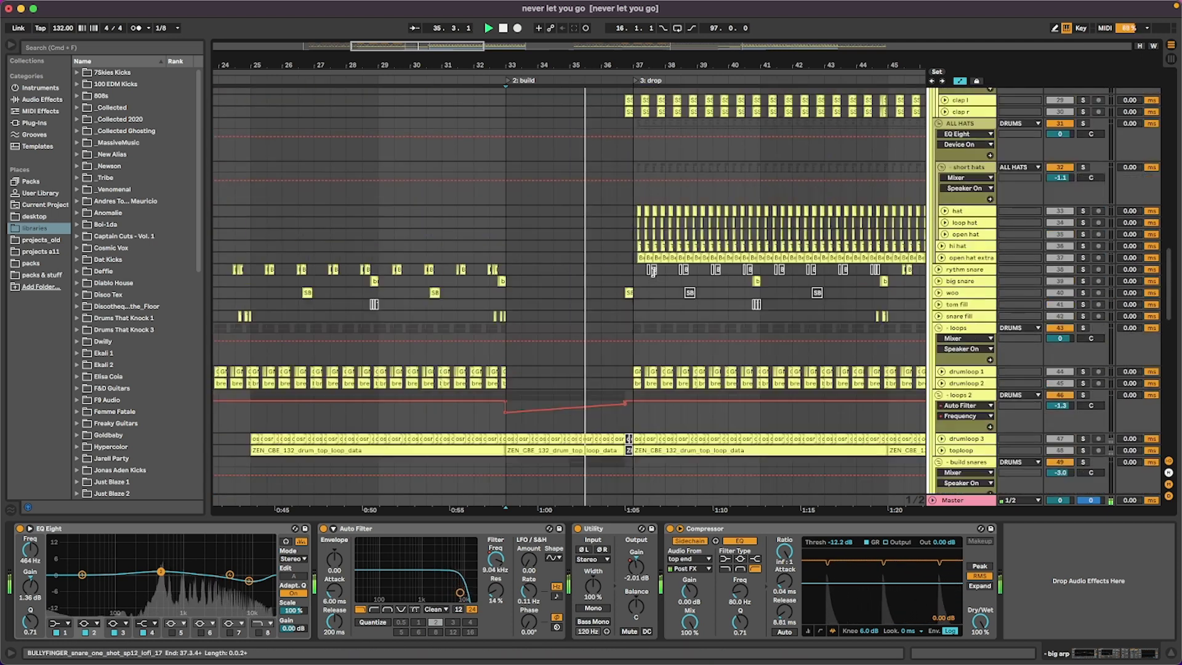
scroll(654, 278, up, 8)
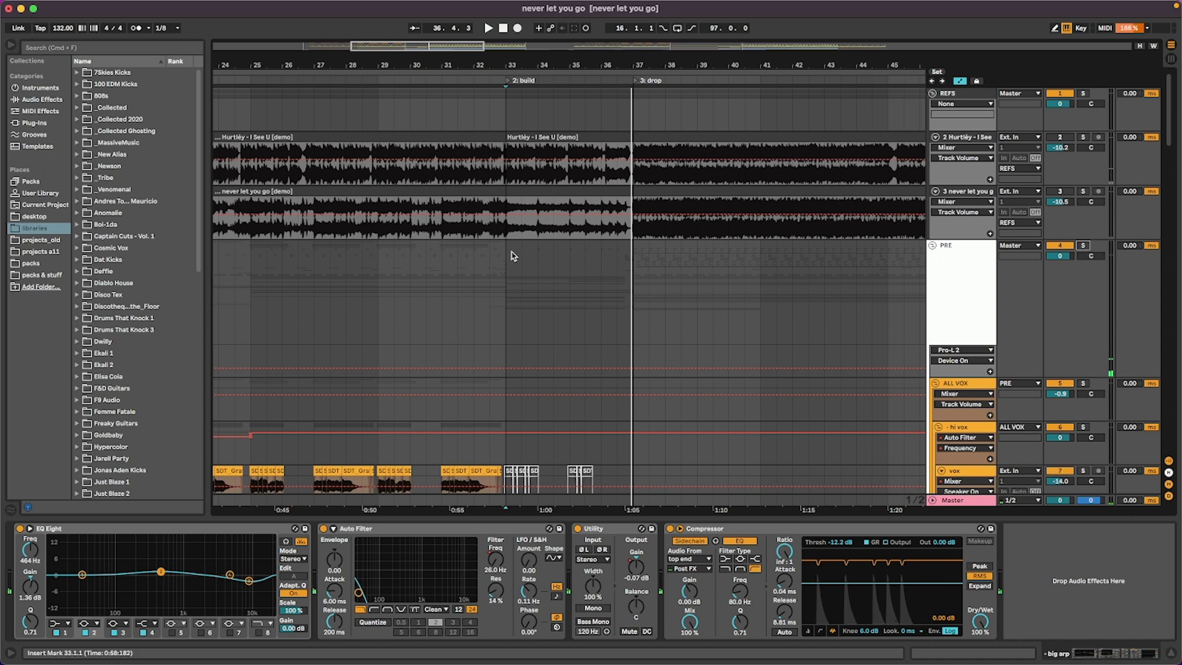
- Play the build from bar 33 into the drop in the full mix, with the kick and clap tracks in view
scroll(511, 253, down, 6)
scroll(560, 226, down, 6)
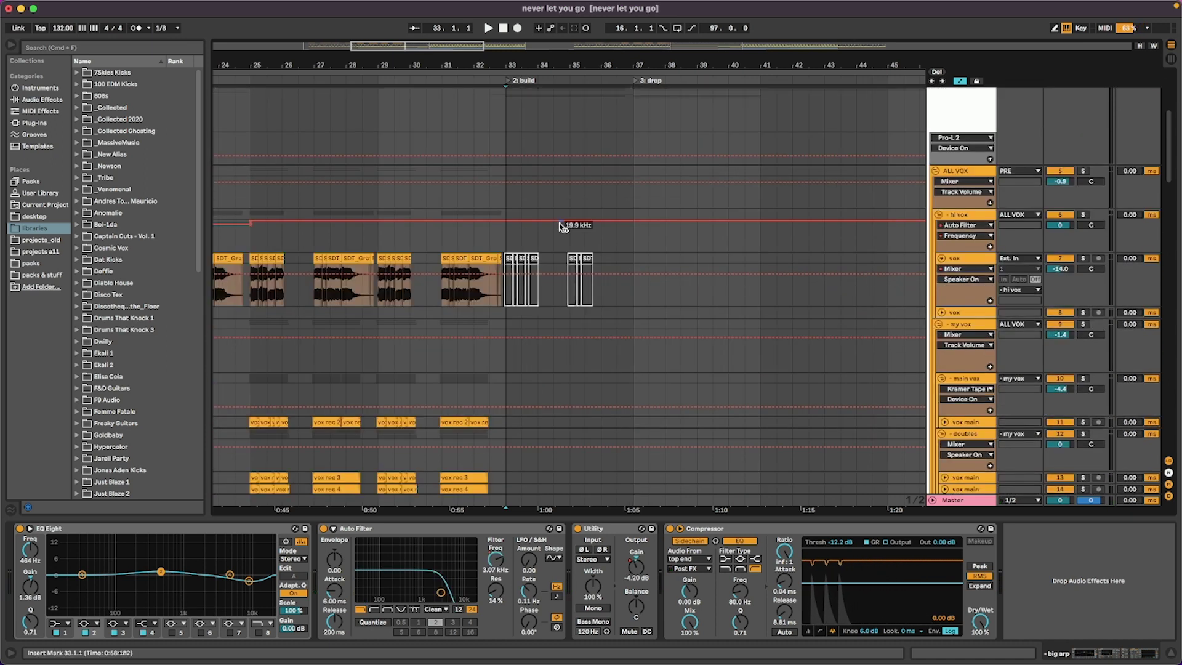
click(507, 81)
scroll(507, 81, down, 20)
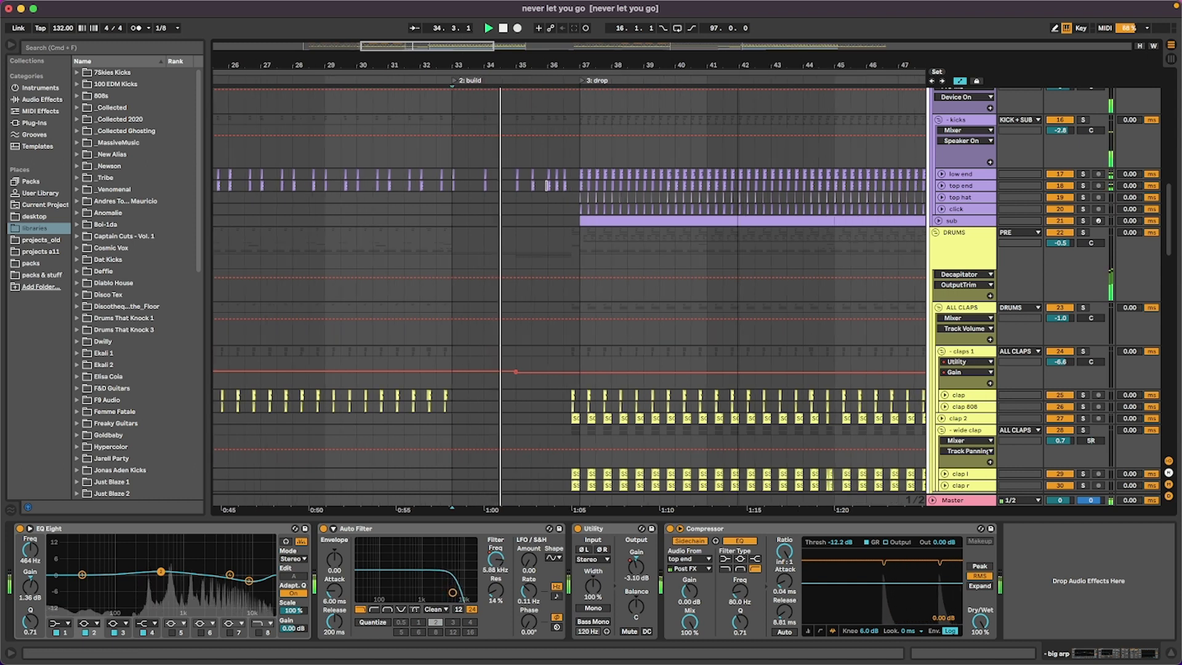
scroll(591, 167, right, 3)
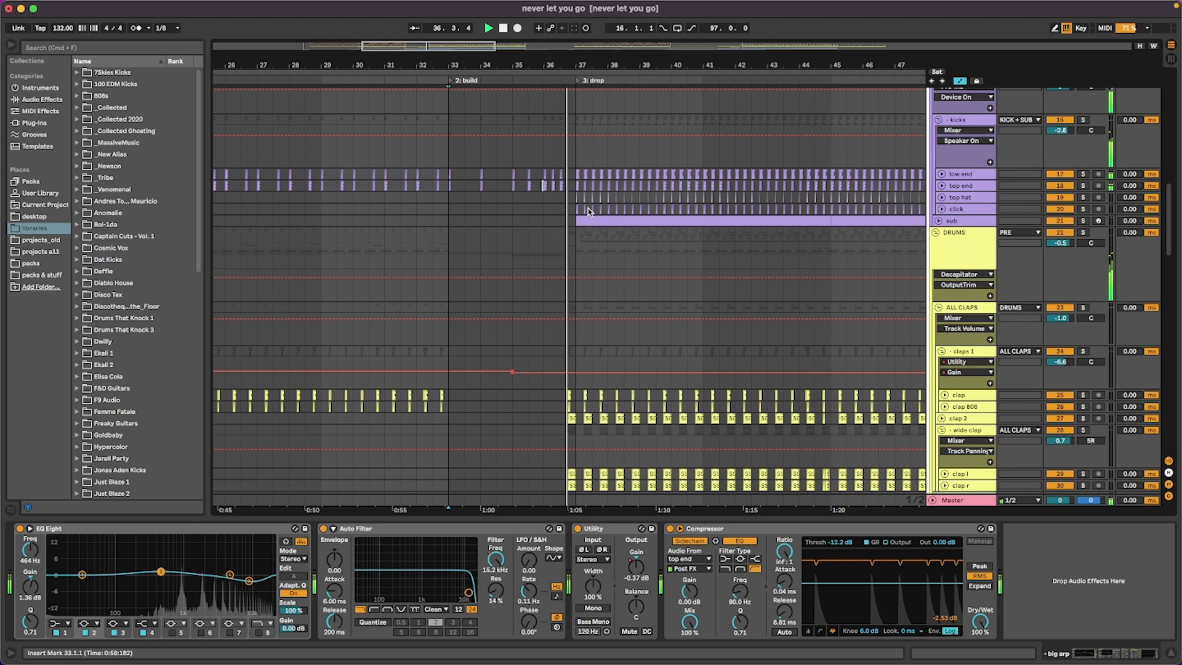
- Place the insert marker on the ALL HATS group at bar 37 and play the first drop in the full mix
drag(482, 46, 474, 282)
scroll(486, 293, down, 10)
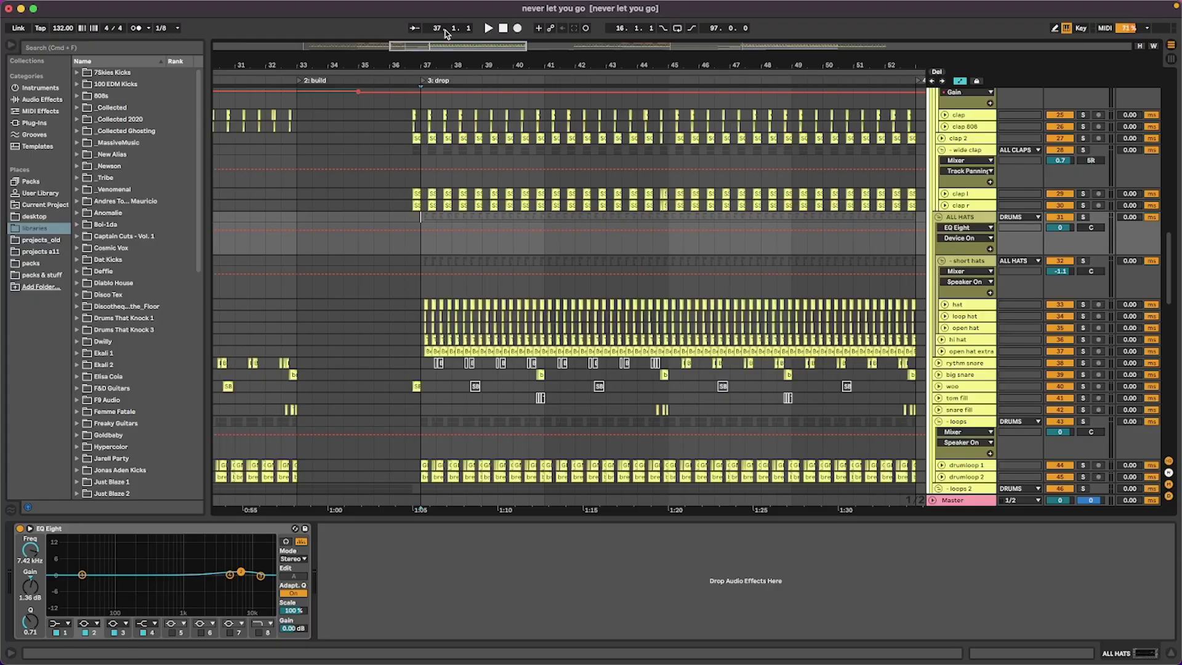
key(minus)
key(minus)
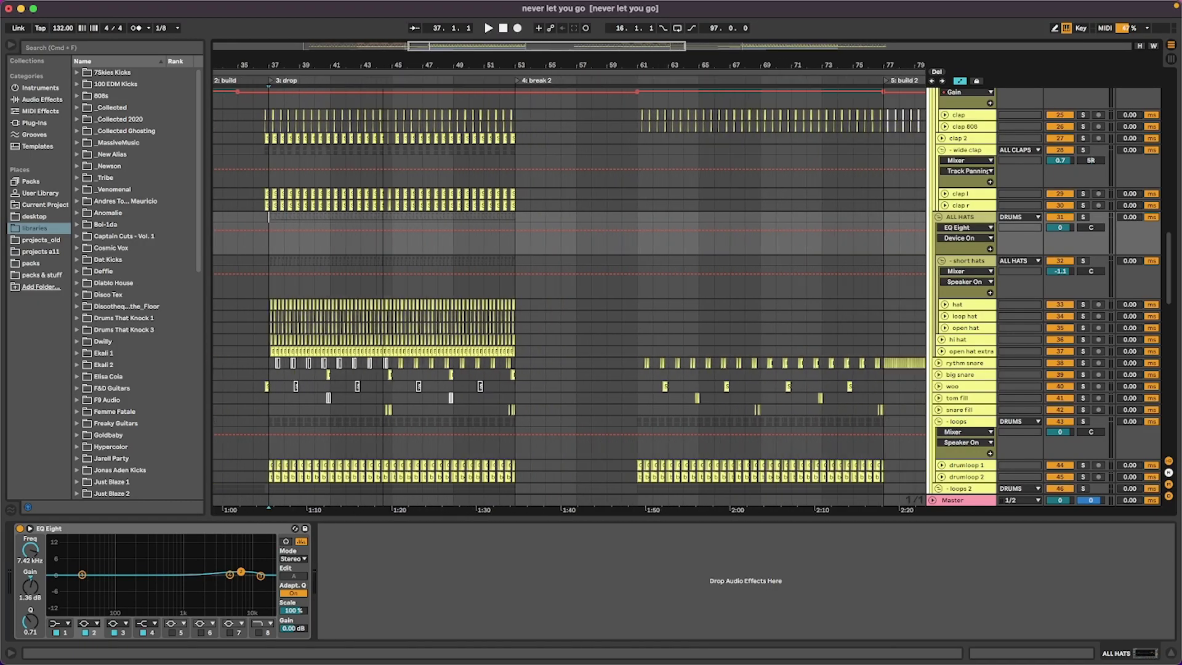
key(minus)
key(minus)
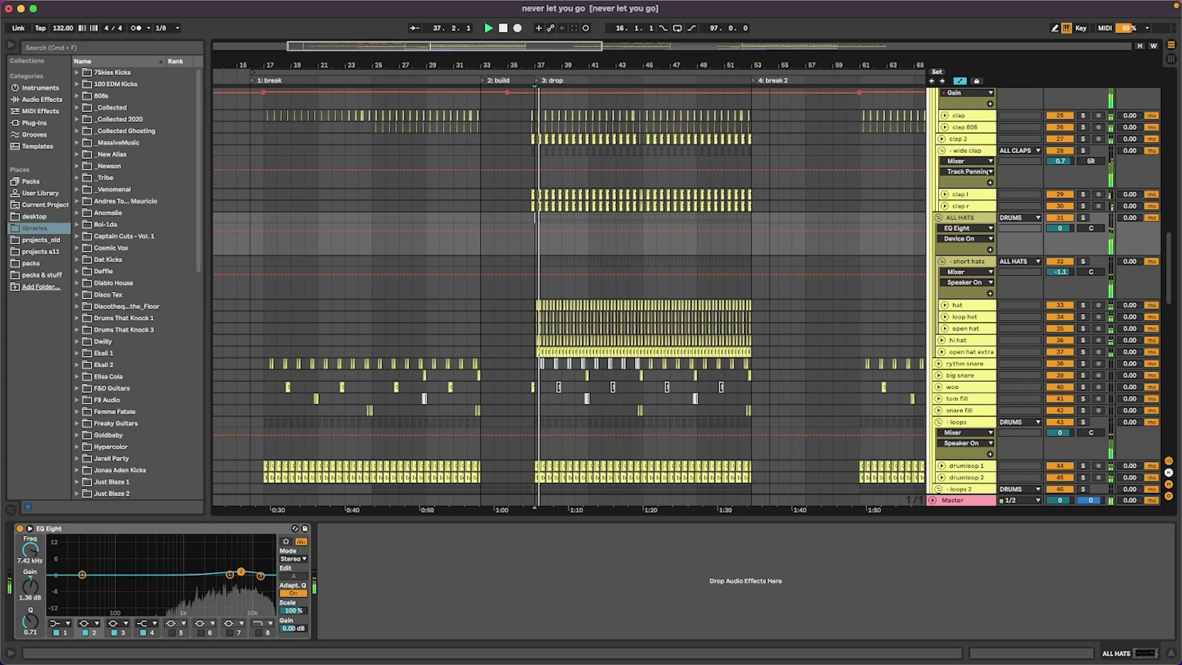
scroll(517, 210, right, 5)
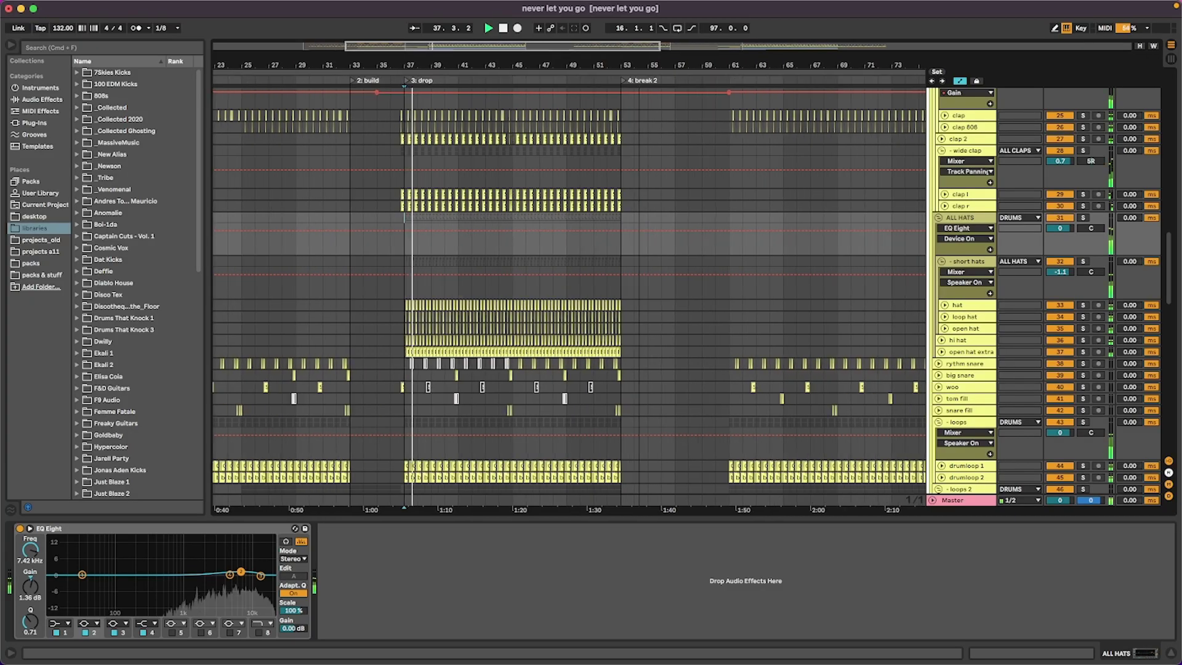
- Play the second half of the drop from bar 45 in the full mix, and set up the rythm snare in solo at the same bar
click(513, 216)
key(space)
scroll(545, 257, down, 5)
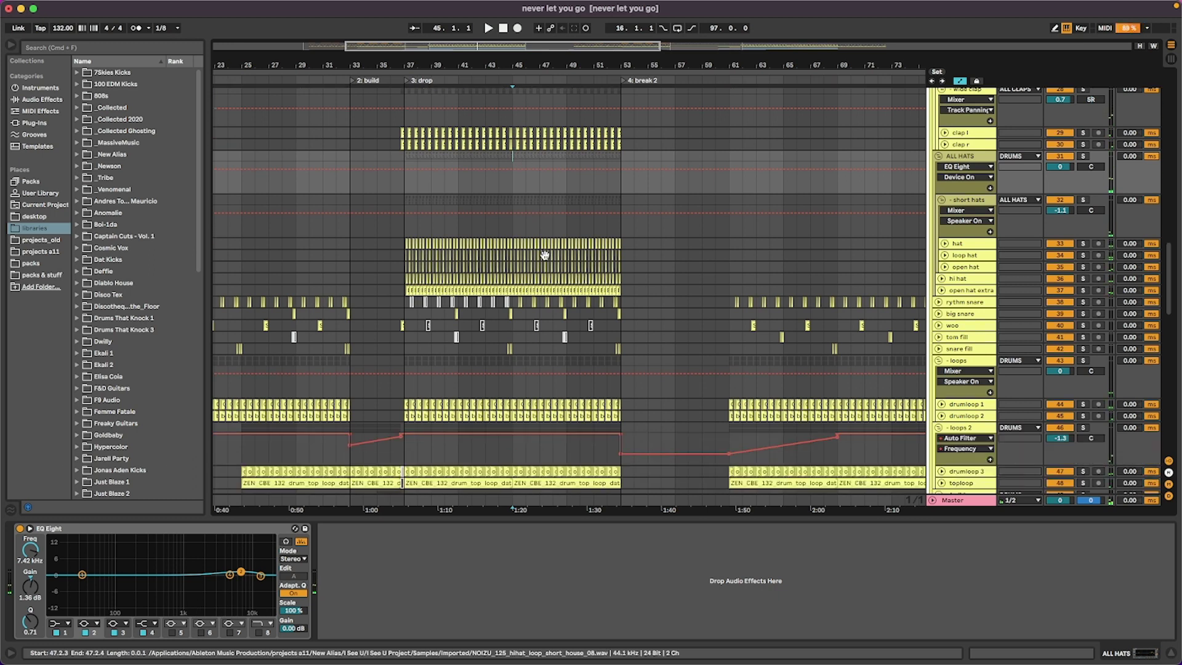
scroll(546, 269, down, 5)
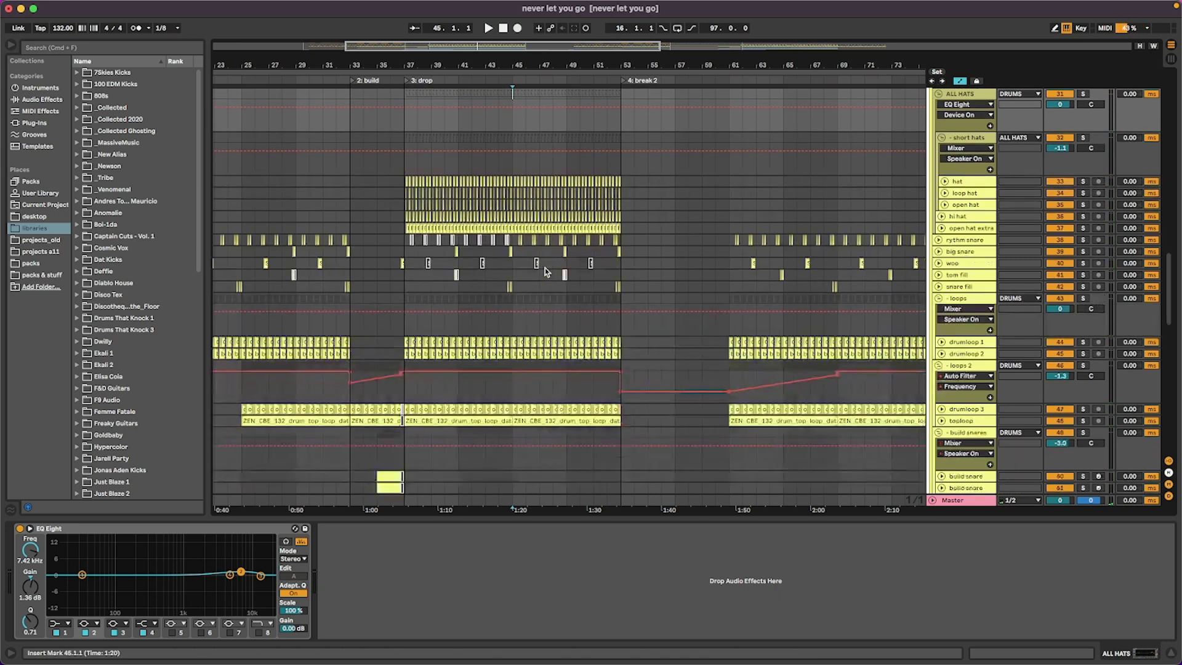
click(515, 240)
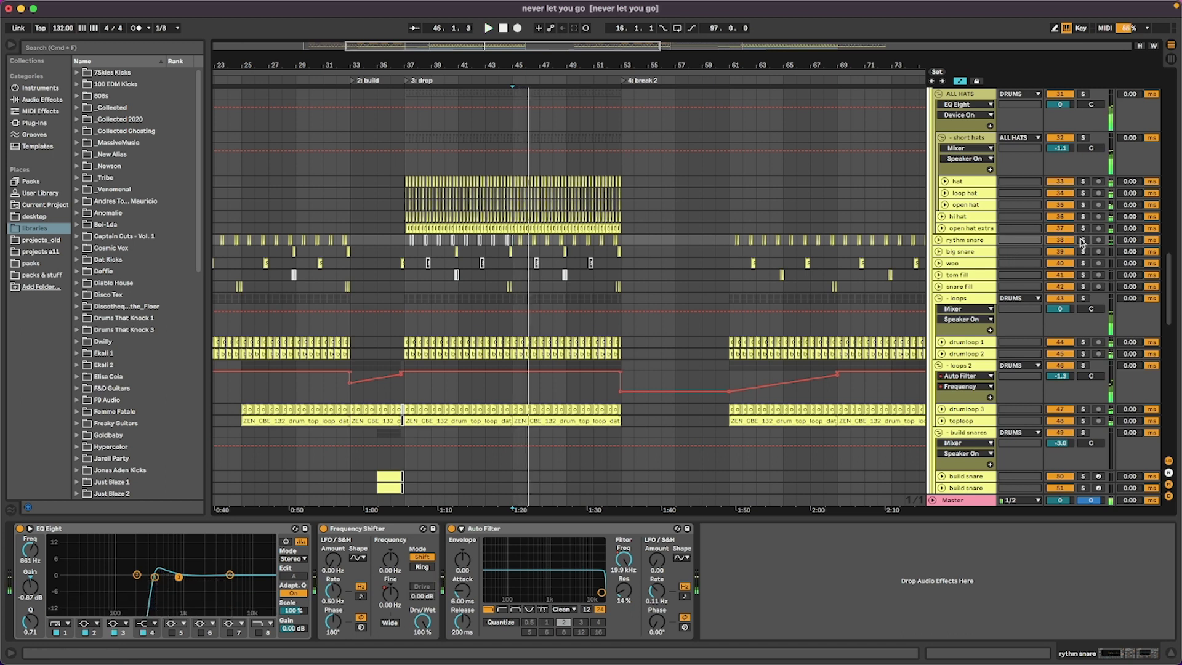
key(space)
key(plus)
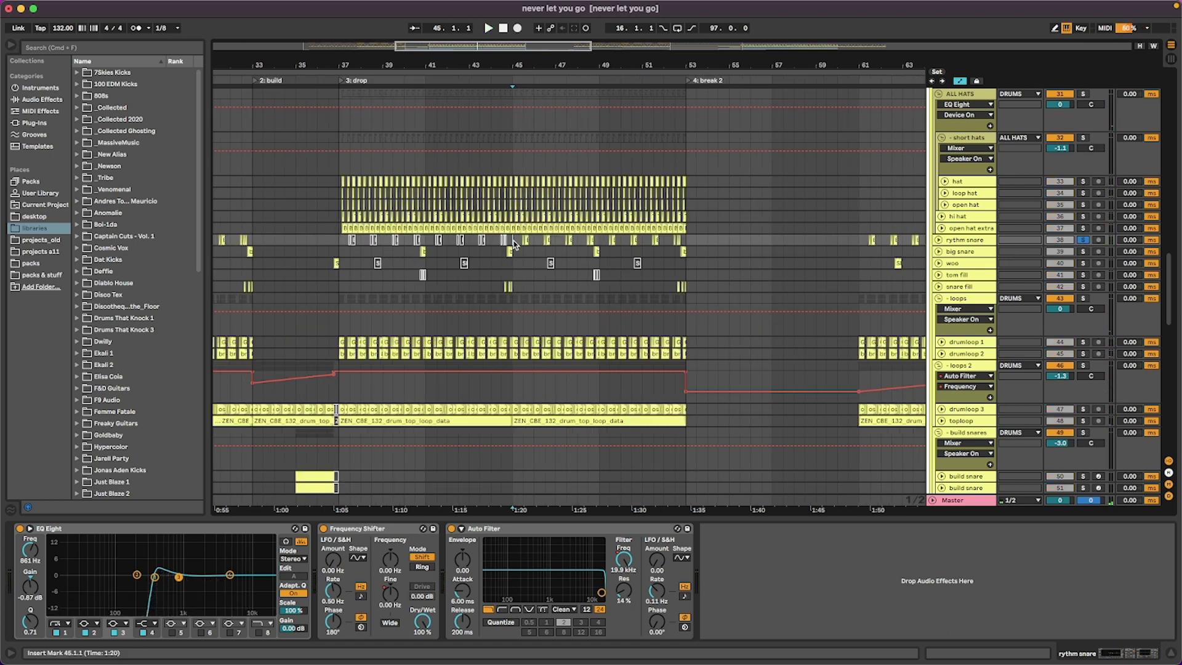
- Move to drop 2 and play the soloed rythm snare from bar 89
scroll(560, 272, down, 15)
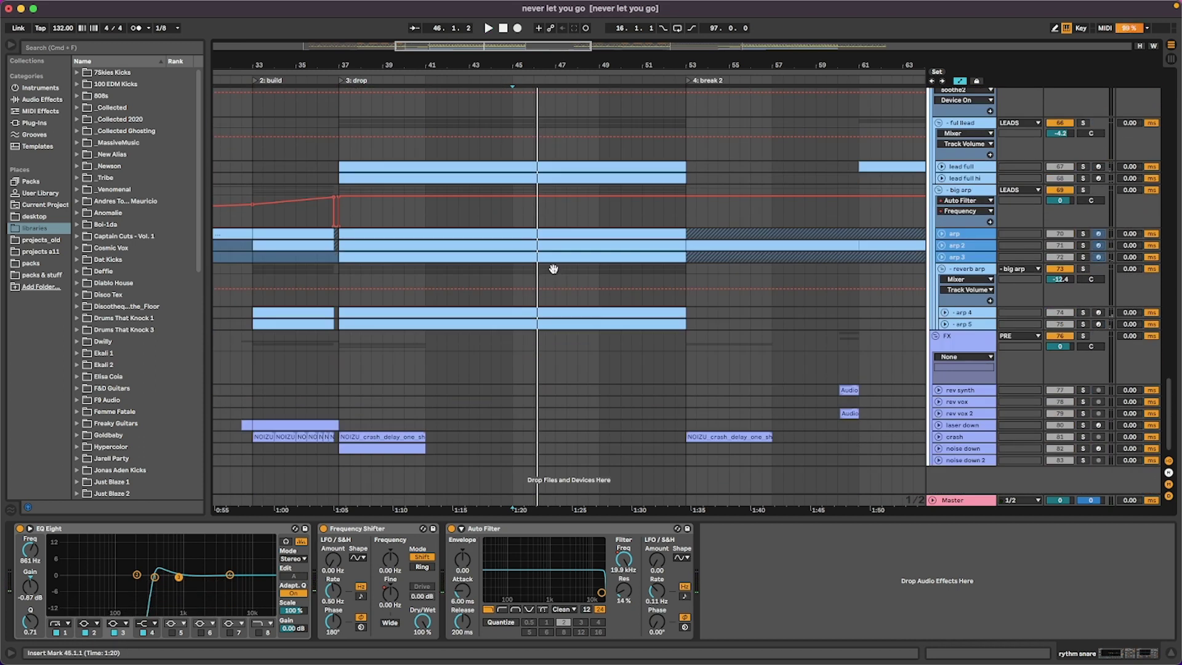
scroll(553, 269, up, 15)
scroll(546, 267, up, 6)
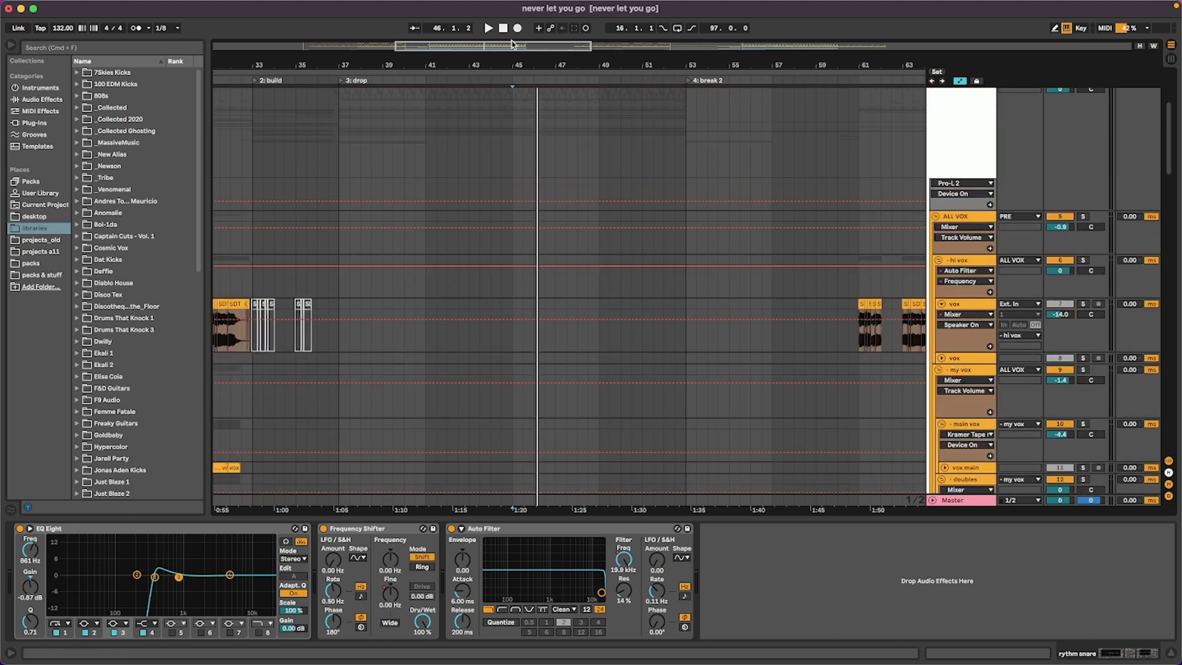
scroll(542, 270, down, 10)
drag(512, 43, 591, 49)
scroll(452, 117, right, 10)
click(435, 80)
scroll(489, 238, down, 10)
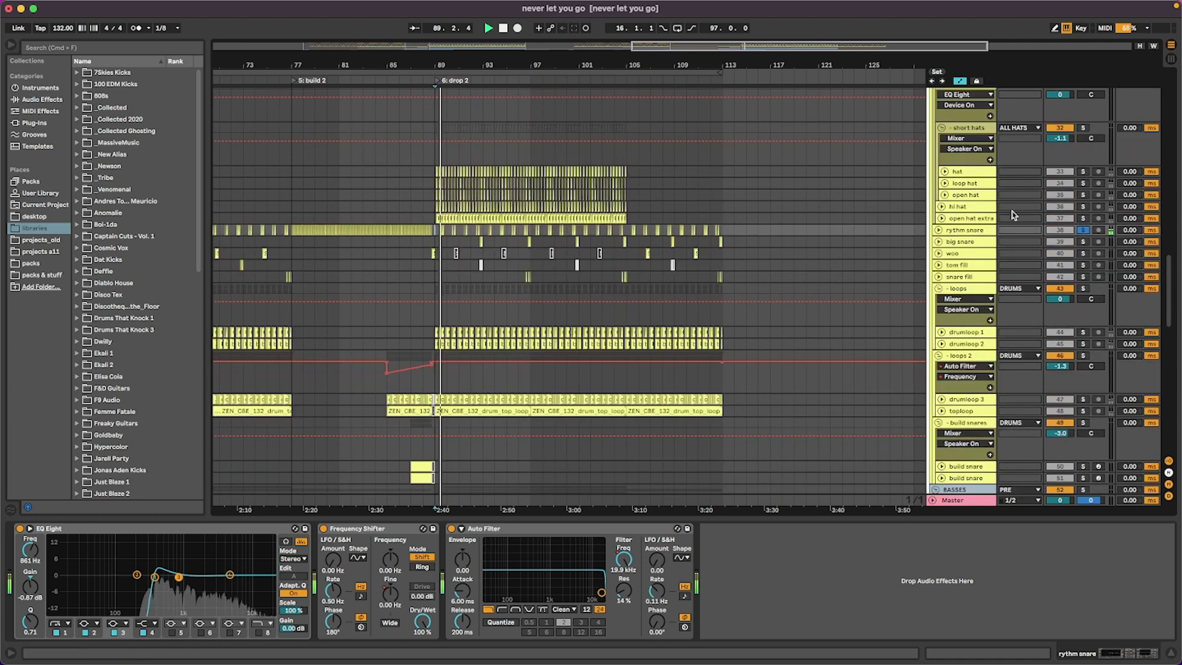
- Place the insert marker on the rythm snare at bar 89, take it out of solo and play drop 2 in the full mix
click(435, 231)
scroll(435, 230, up, 3)
scroll(435, 230, up, 2)
key(space)
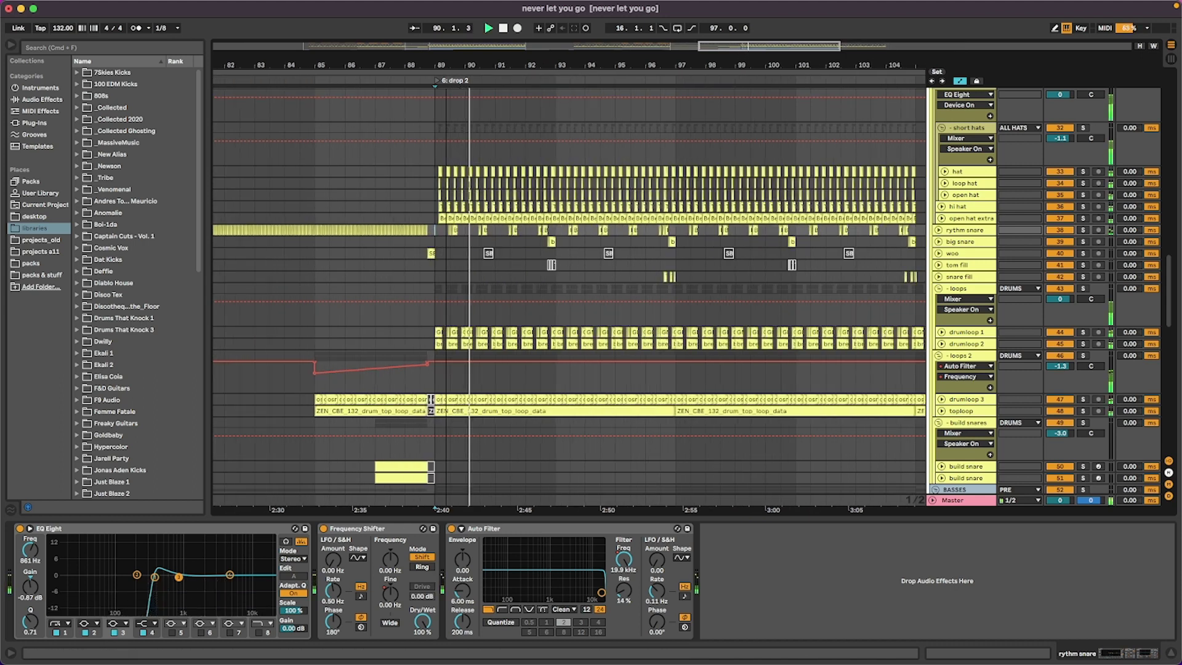
- Play break 2 from bar 53 in the full mix, with the surrounding drops and build 2 in view
scroll(433, 230, down, 3)
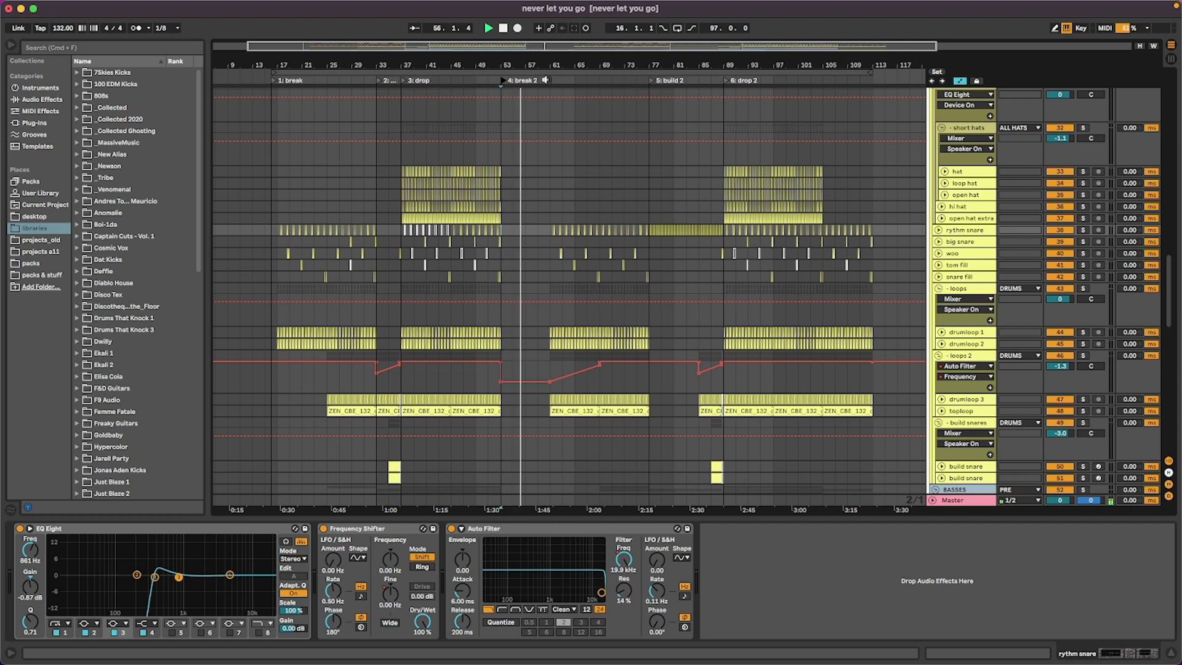
drag(550, 46, 607, 47)
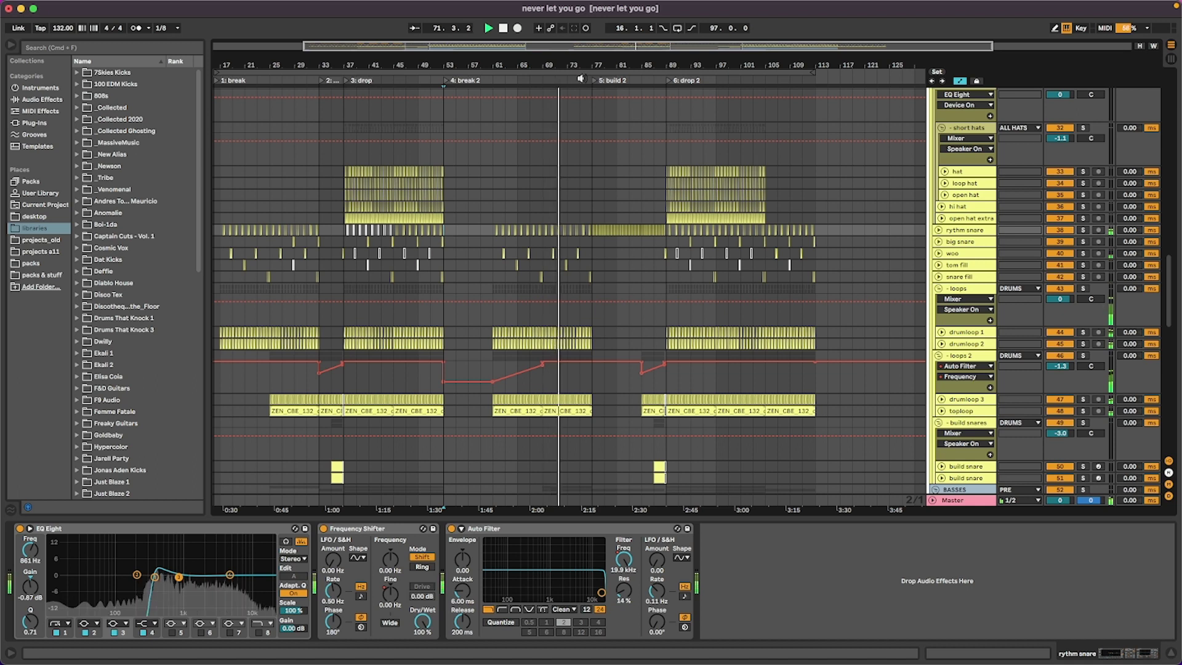
key(plus)
drag(536, 42, 658, 45)
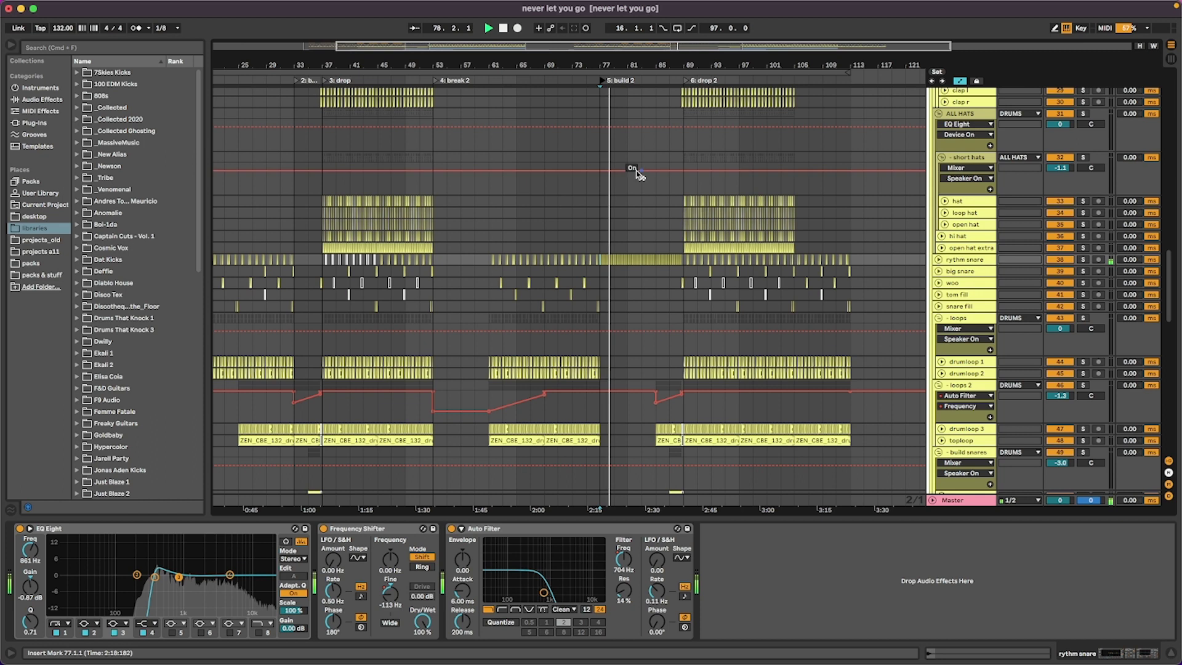
- Play build 2 from bar 77 in the full mix and examine its snare, clap, kick, bass and chord tracks up to drop 2
scroll(637, 173, down, 10)
scroll(639, 174, up, 12)
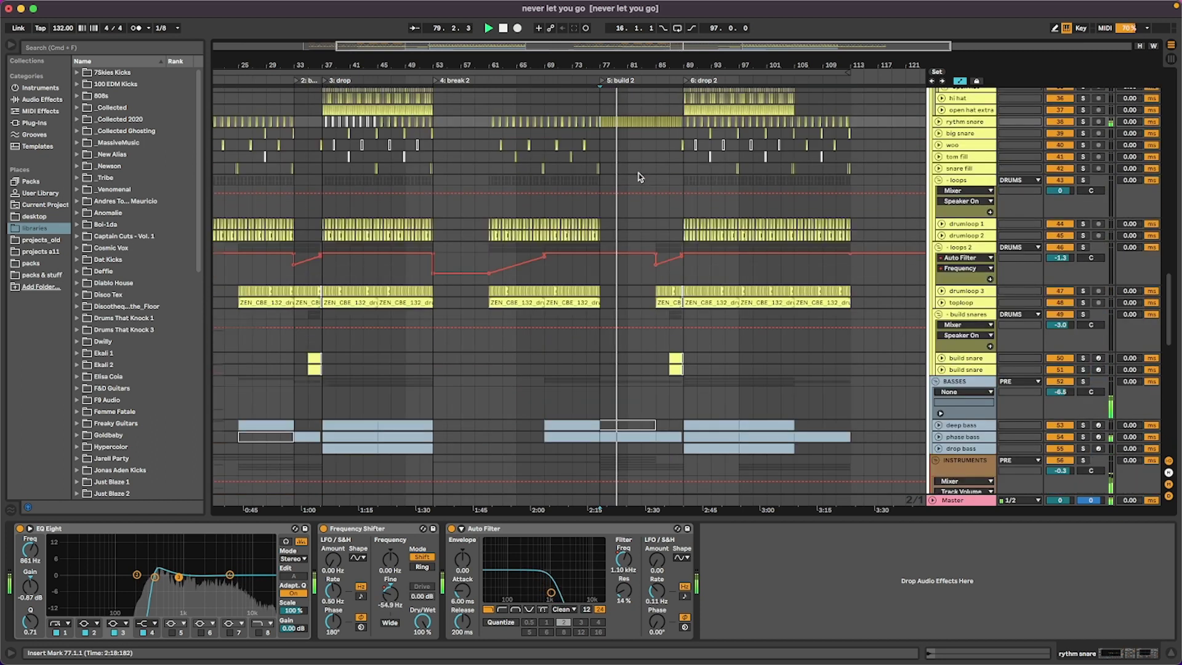
scroll(639, 177, up, 4)
scroll(640, 176, up, 4)
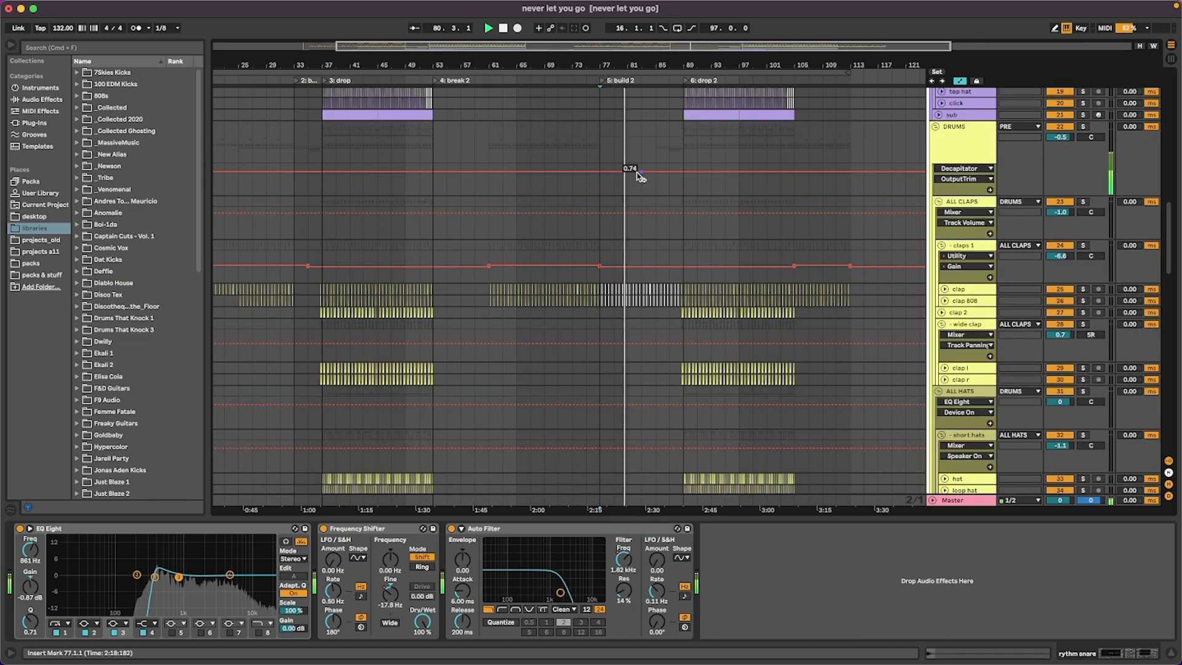
scroll(638, 175, up, 8)
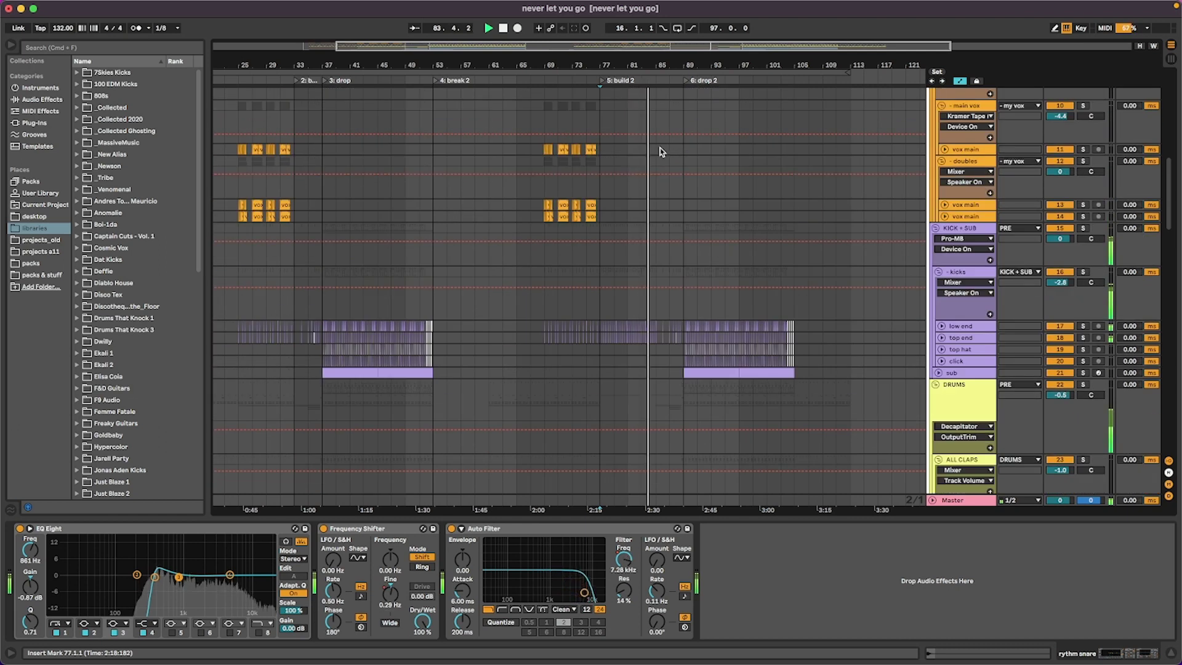
scroll(685, 228, down, 20)
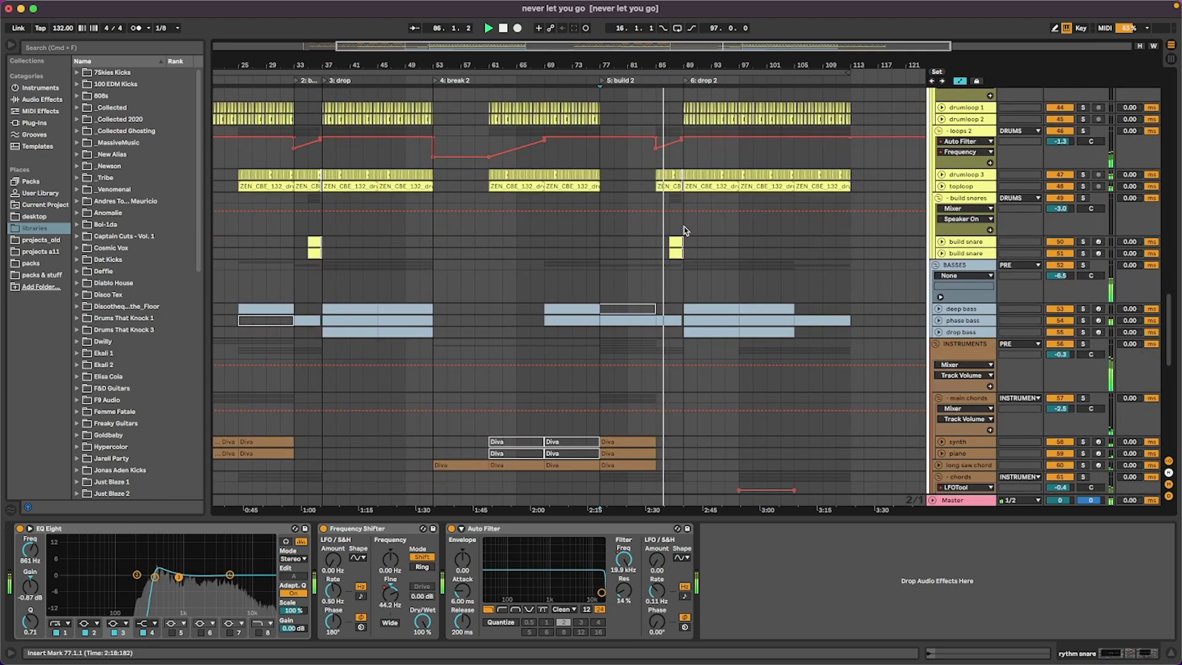
scroll(685, 228, up, 4)
scroll(685, 228, up, 8)
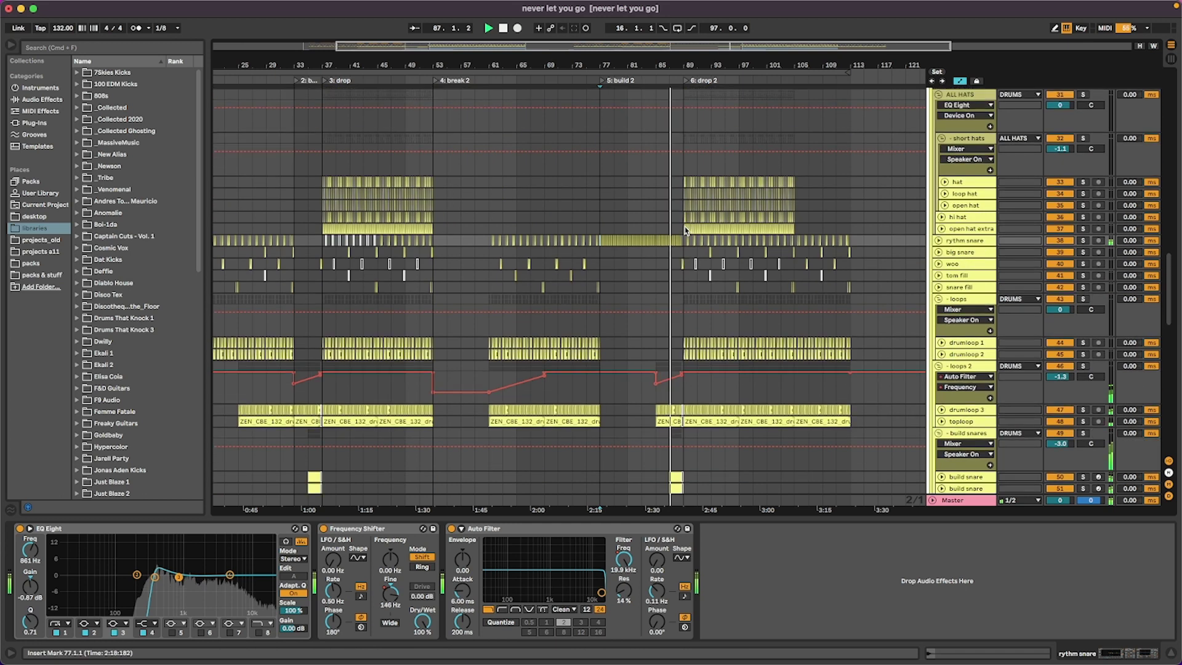
scroll(685, 230, up, 3)
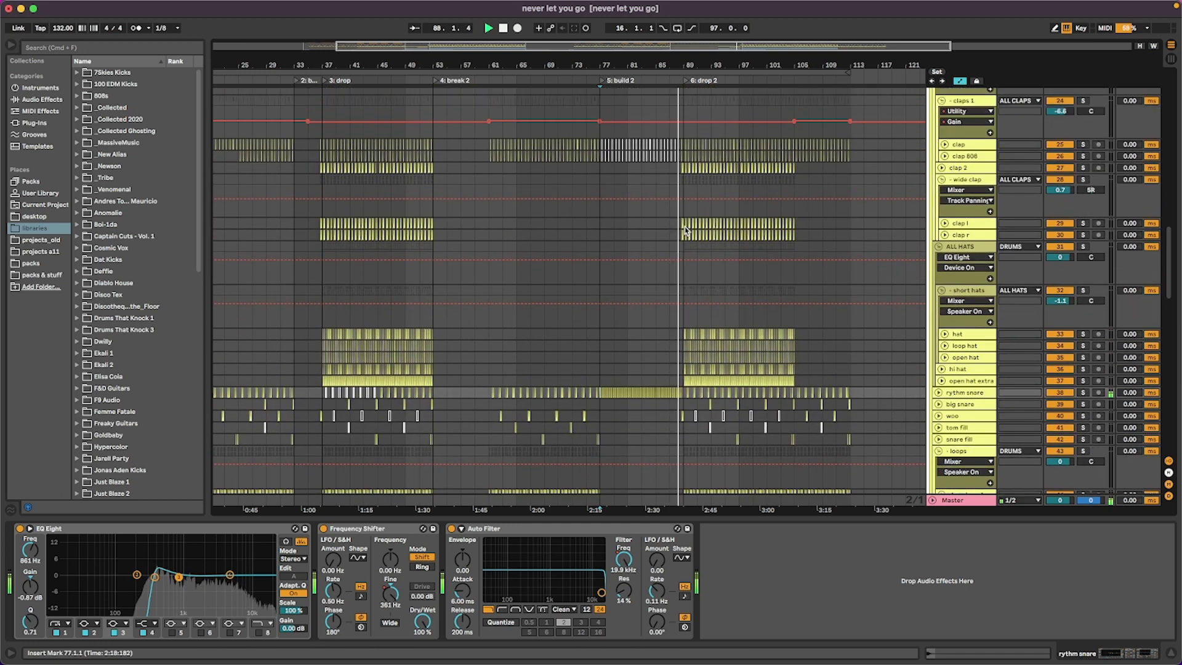
scroll(686, 231, up, 10)
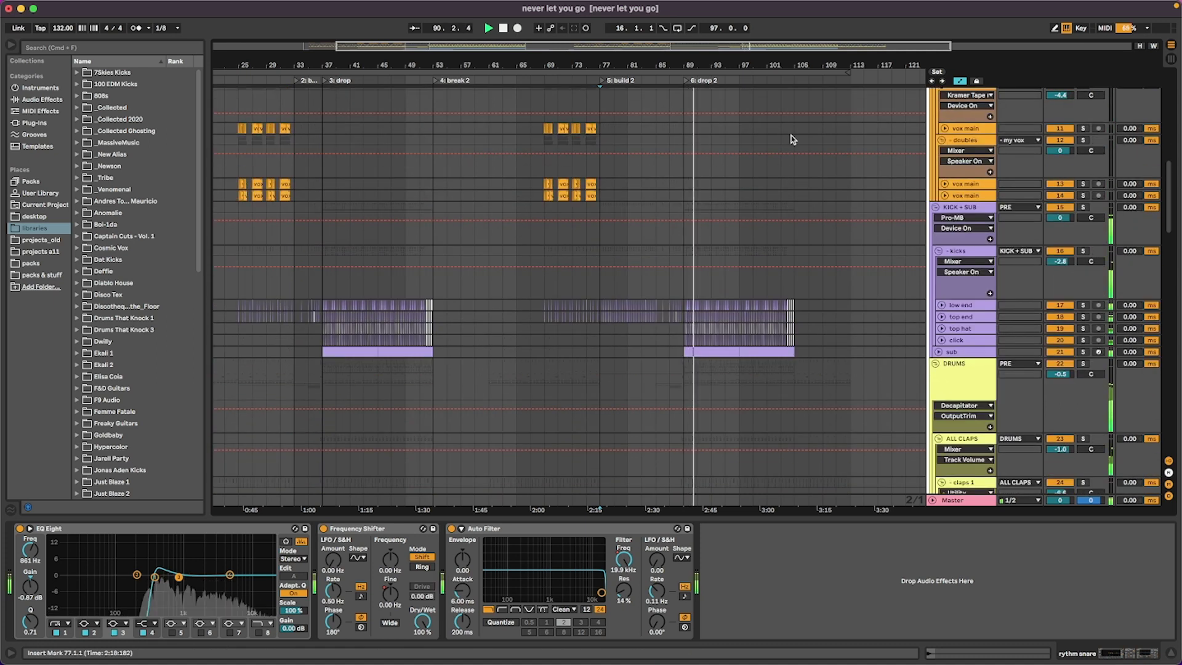
- Follow drop 2 towards its end at bar 113 in the full mix, examining the kick, clap, hat and loop tracks
scroll(725, 137, right, 6)
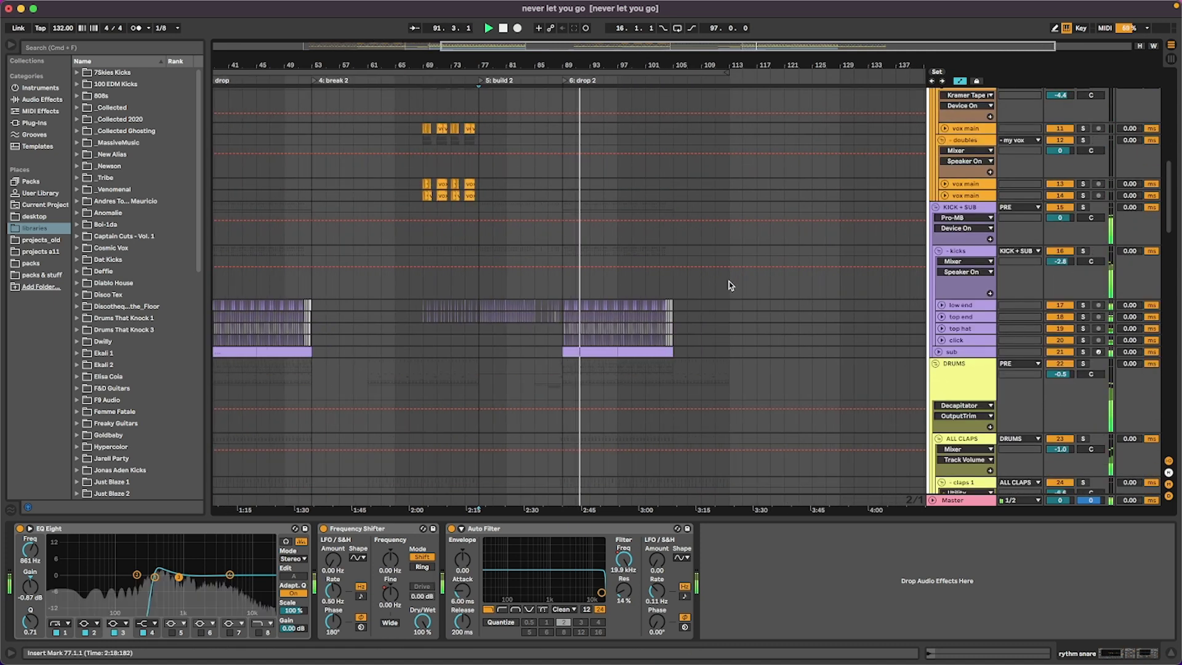
scroll(729, 285, down, 10)
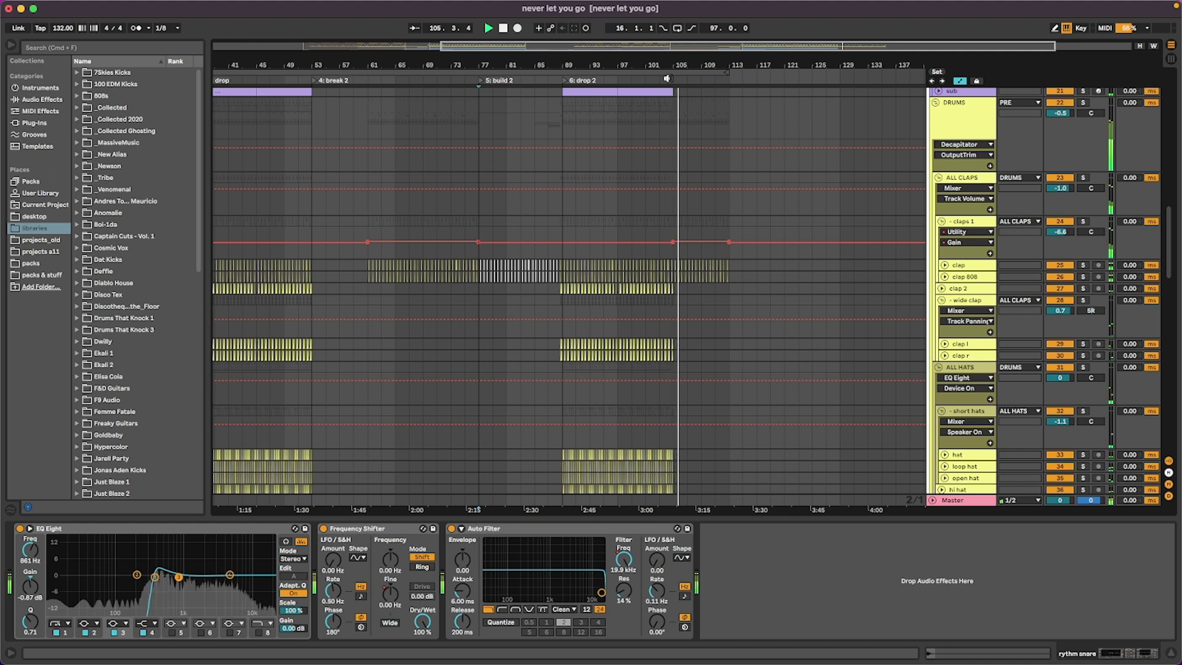
scroll(731, 226, down, 8)
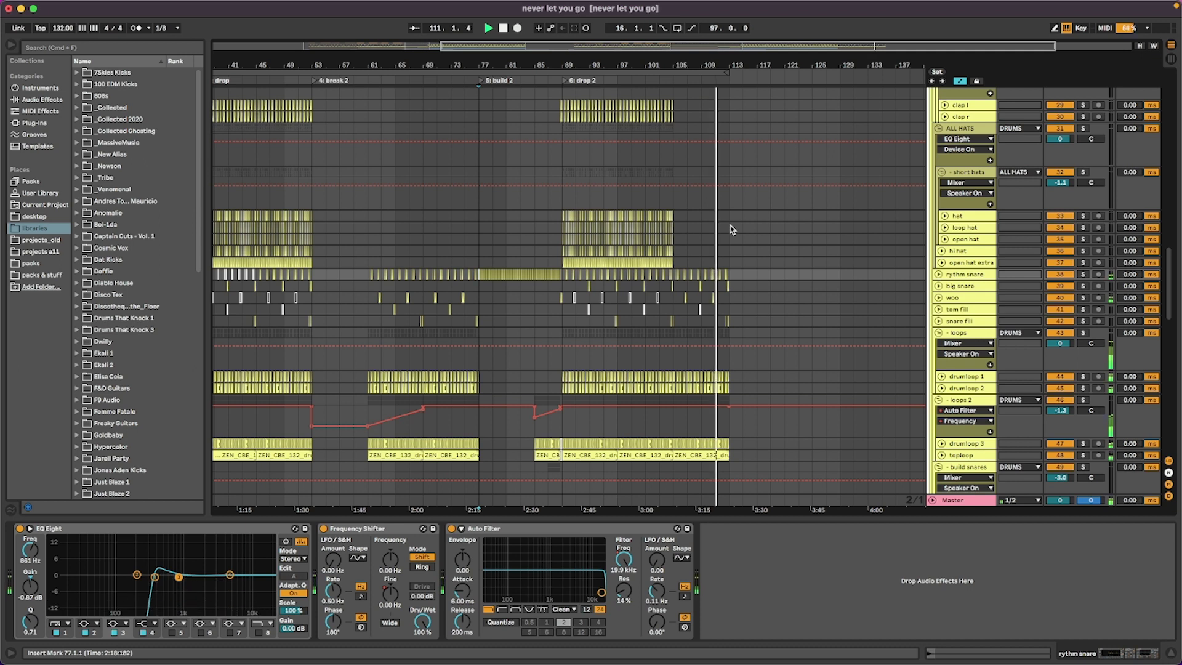
scroll(743, 217, down, 3)
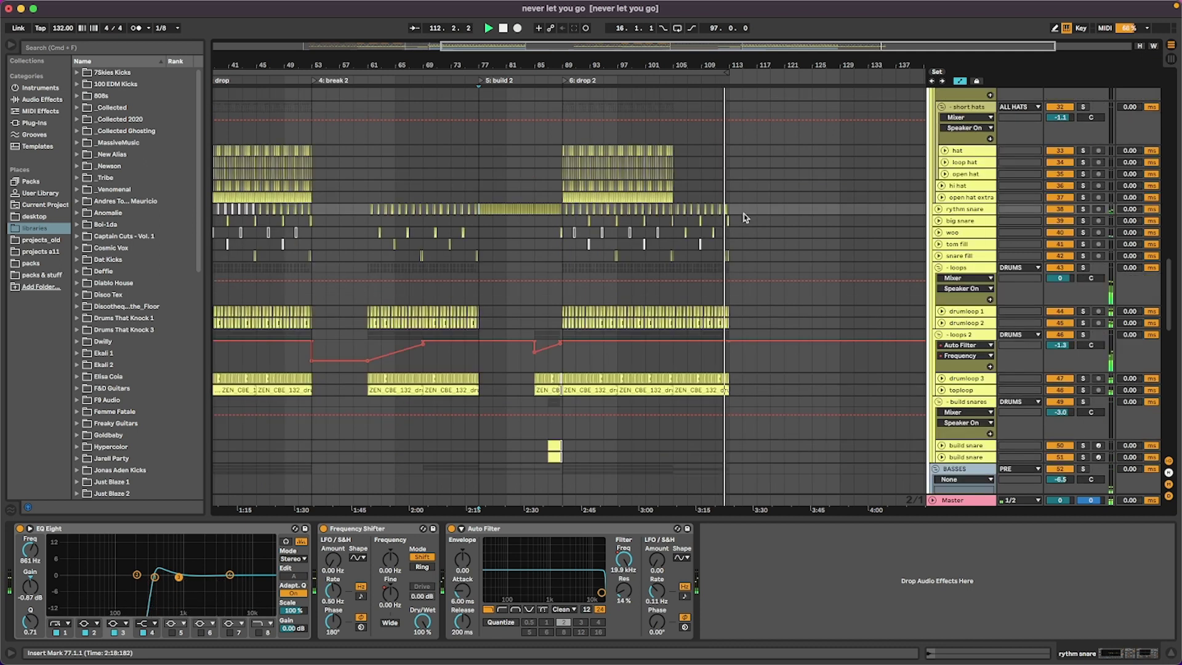